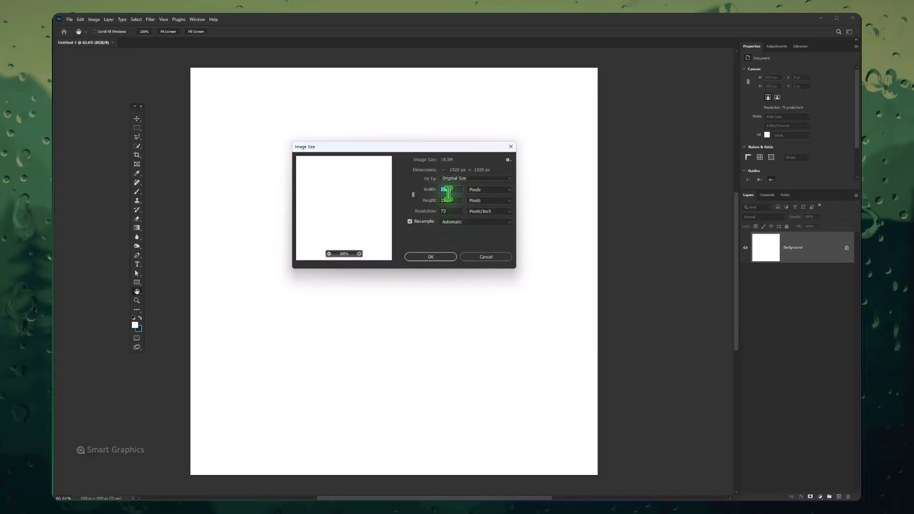
Step: Set the canvas Width and Height to 1920 px in Image Size
key(Tab)
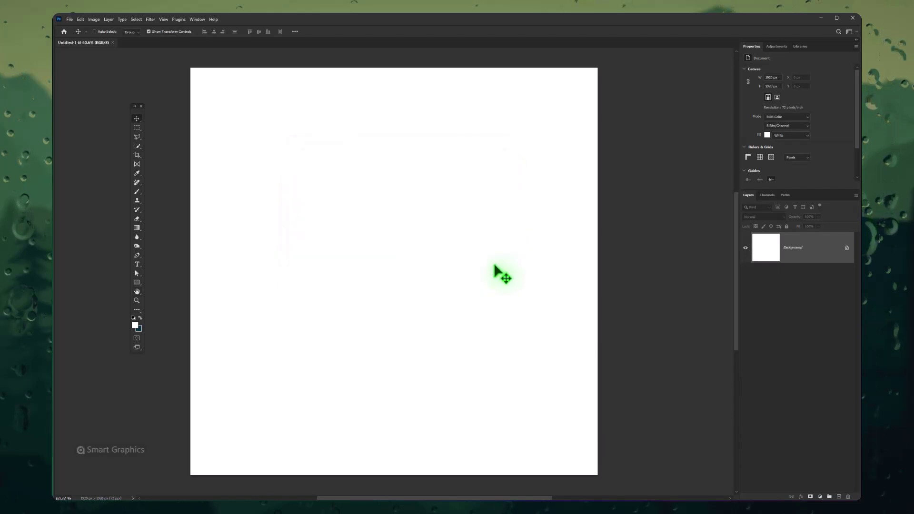
Step: Set the Rectangle tool to a #239fd2 fill with no stroke
click(137, 283)
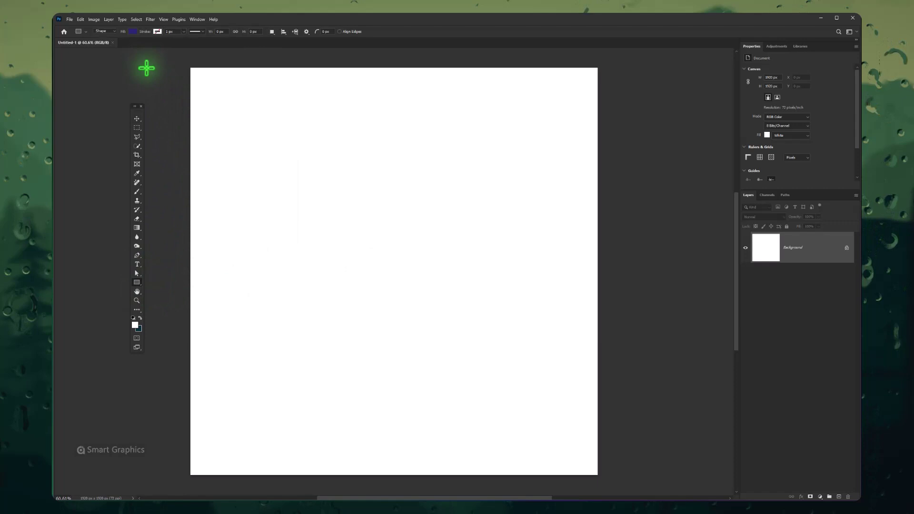
click(133, 32)
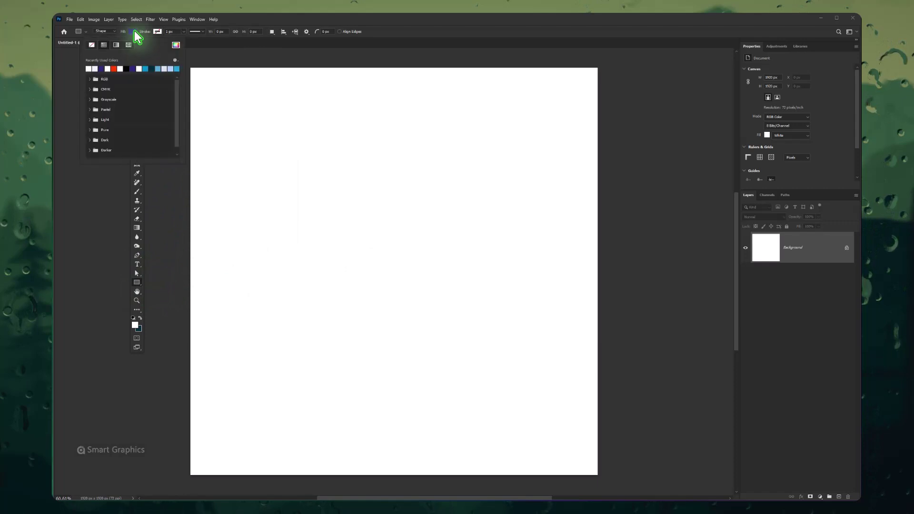
click(176, 45)
text(239fd2)
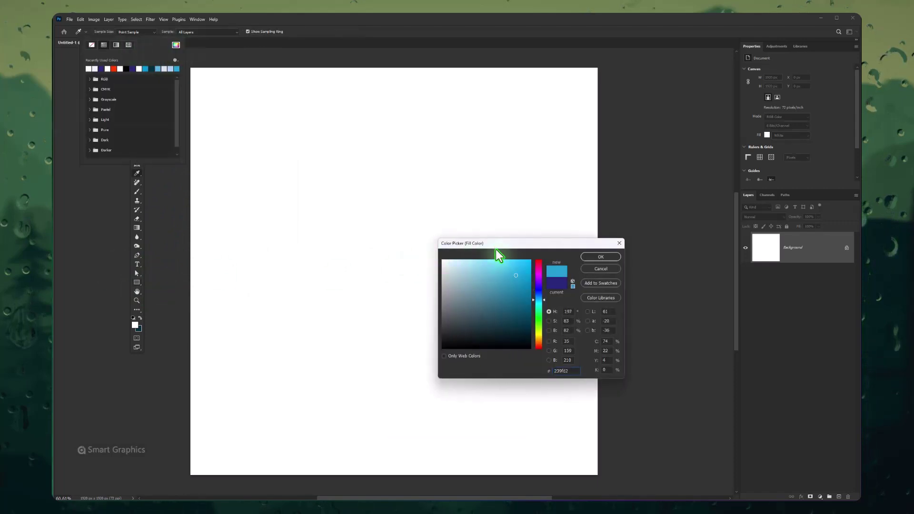
drag(497, 255, 294, 91)
double_click(364, 207)
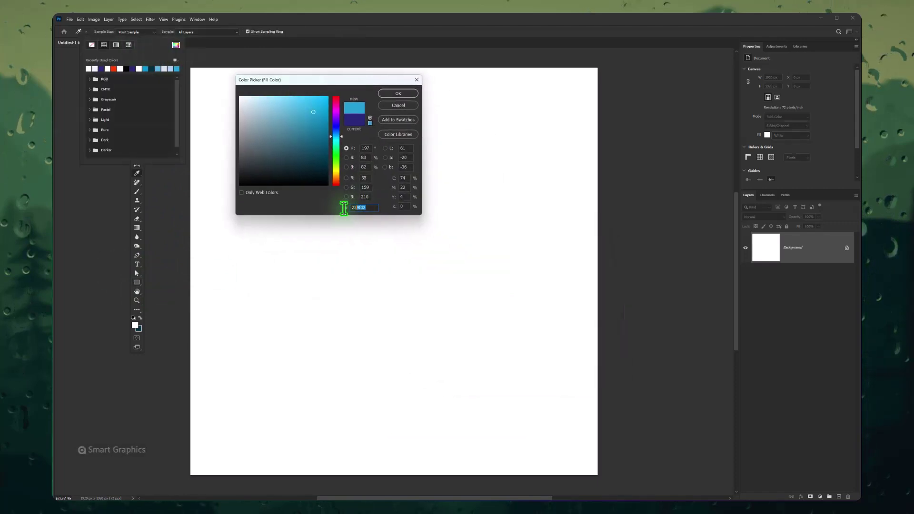
click(408, 95)
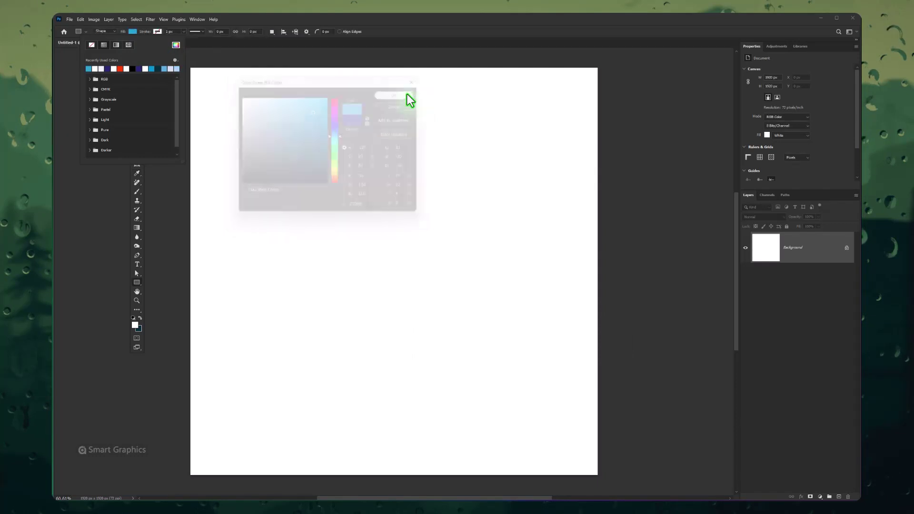
click(158, 32)
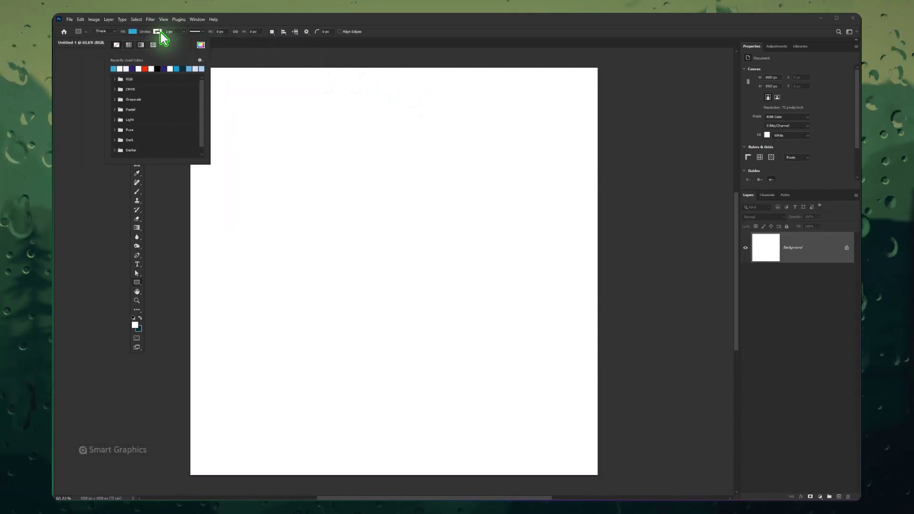
click(252, 26)
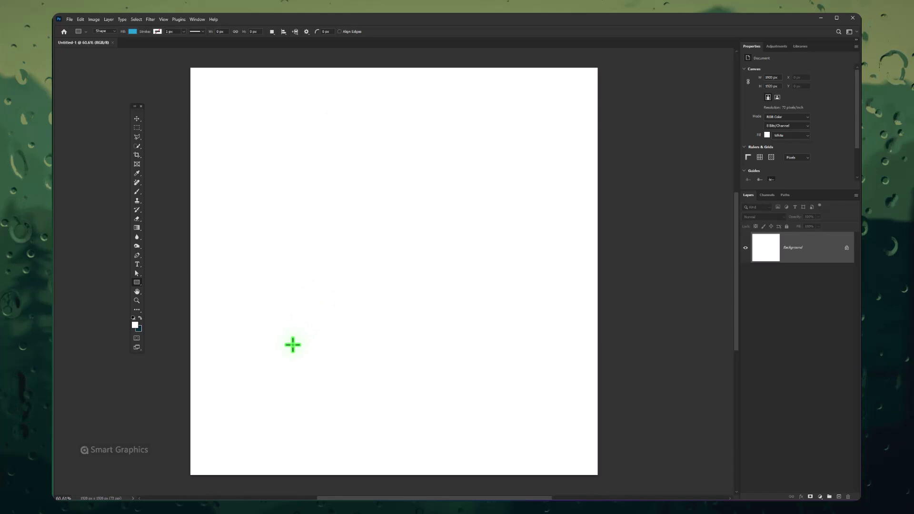
Step: Draw a blue rectangle near the bottom-left and resize it into a short, narrow strip
drag(301, 389, 464, 468)
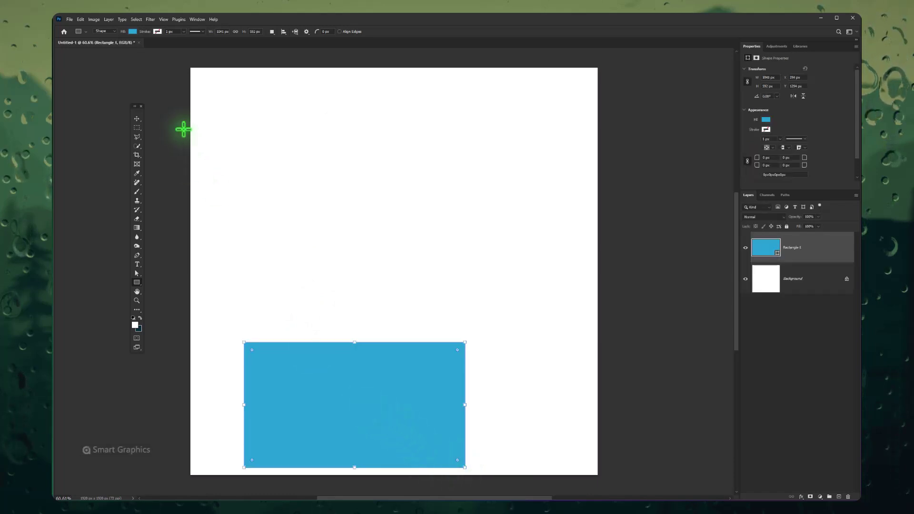
click(137, 119)
drag(355, 343, 323, 432)
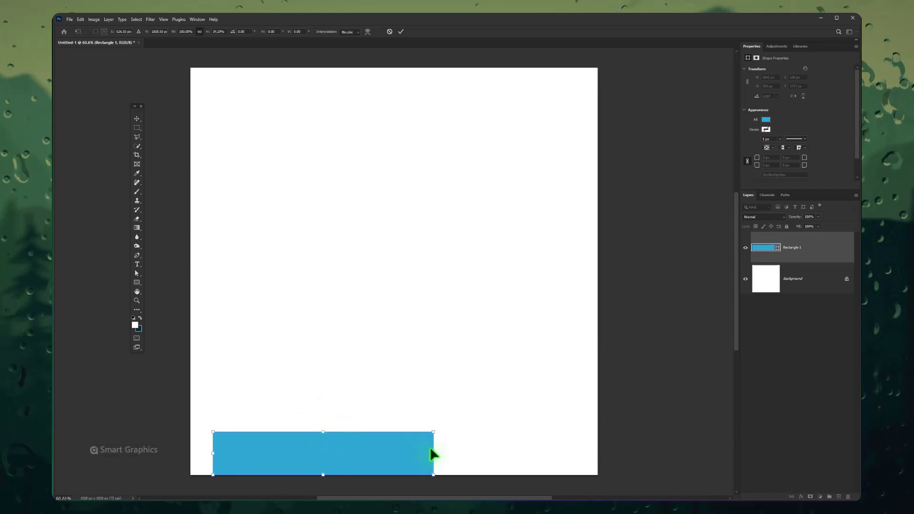
drag(425, 453, 411, 454)
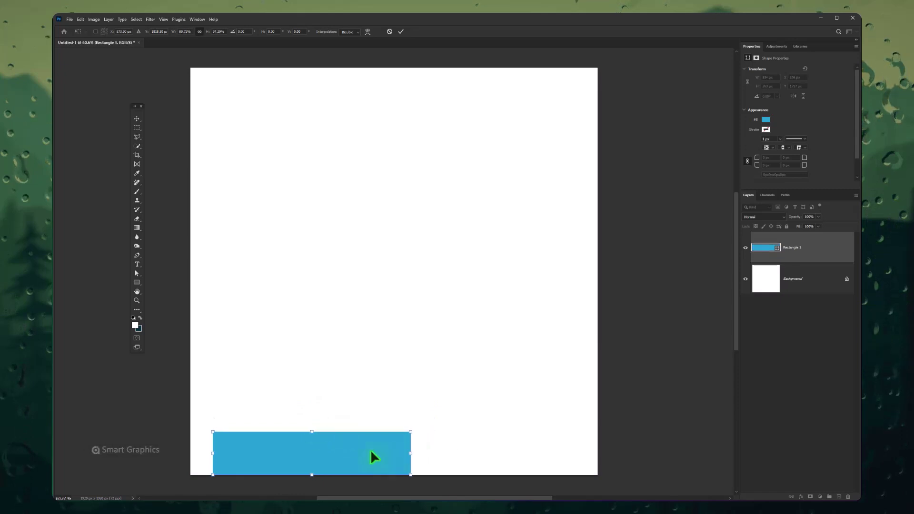
Step: Commit the strip's size, then duplicate it up-right and recolour the copy #086c9a
key(Return)
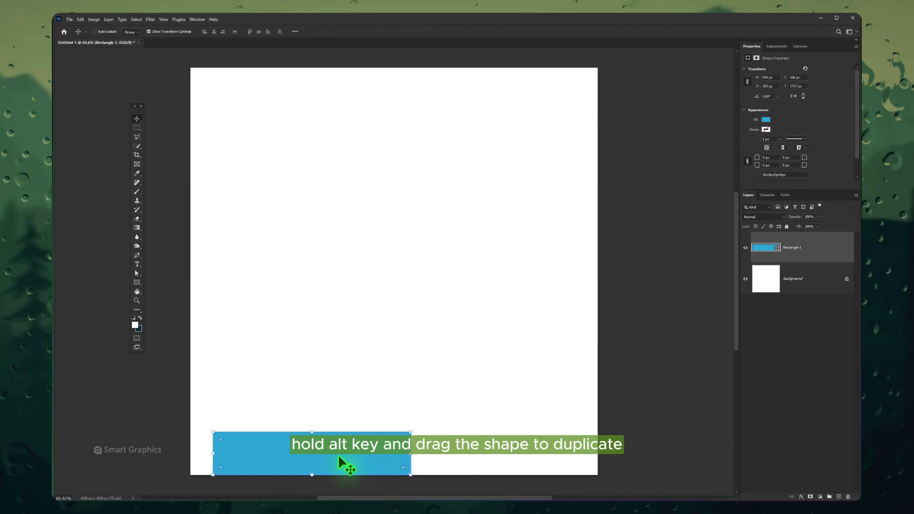
drag(340, 462, 388, 404)
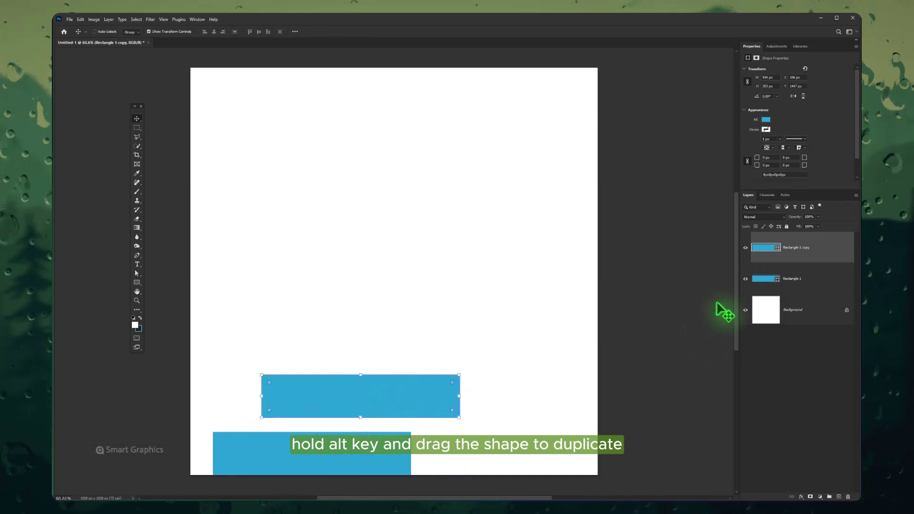
double_click(757, 251)
text(086c9a)
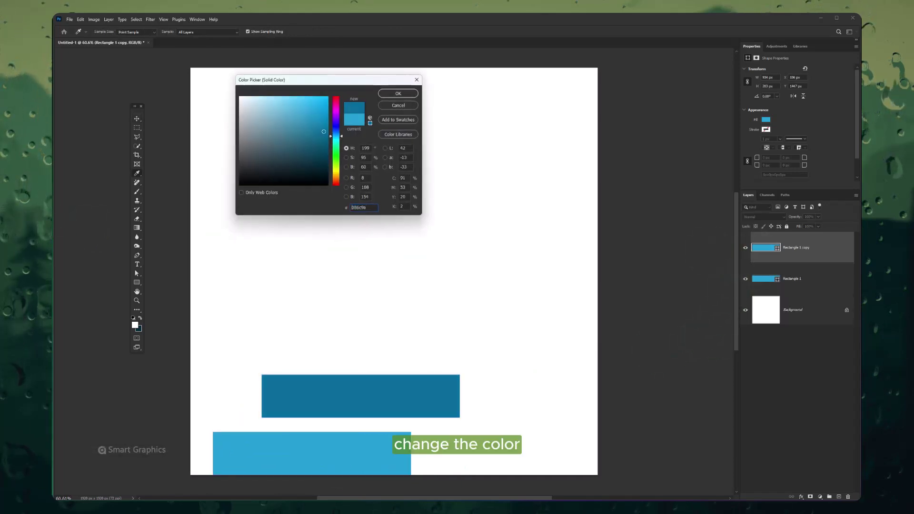
click(398, 94)
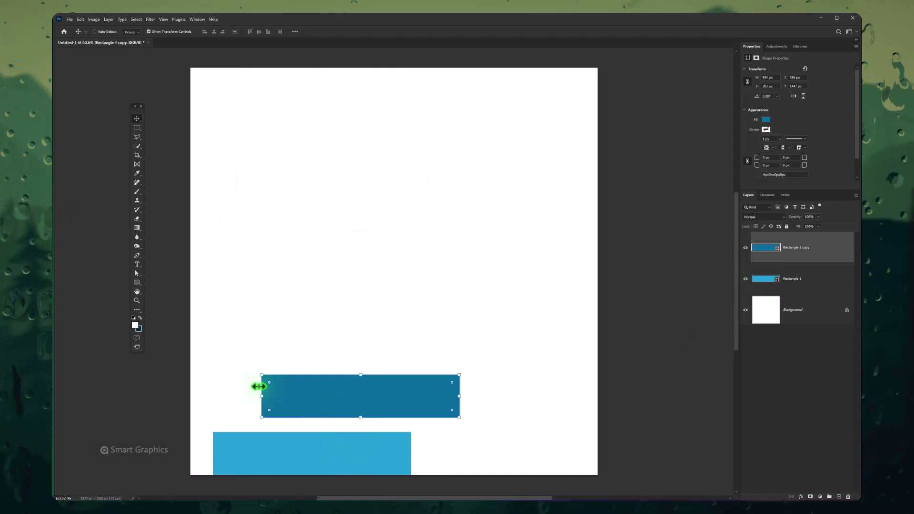
Step: Narrow the dark copy into a block and raise its top-right corner into a slant
drag(261, 395, 439, 461)
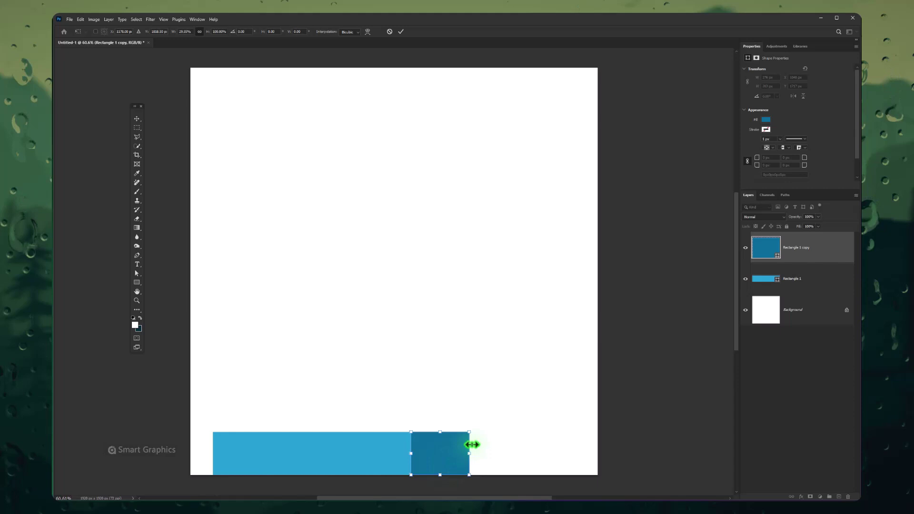
drag(469, 433, 471, 385)
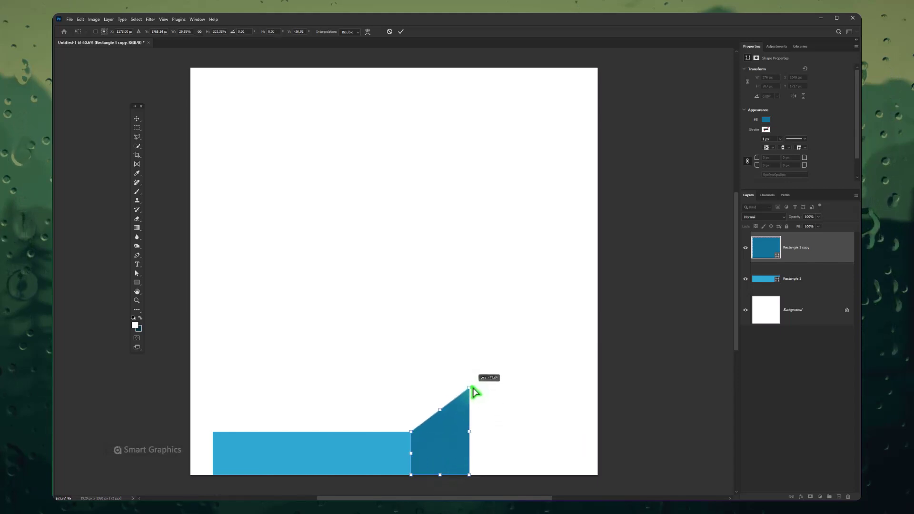
drag(474, 391, 471, 390)
key(Return)
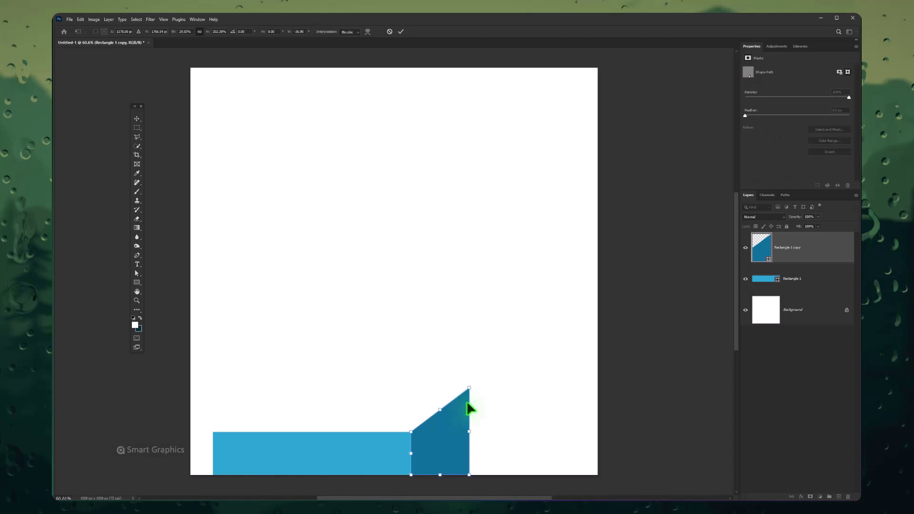
ctrl+click(328, 451)
Step: Duplicate the light strip upward, recolour it pale blue #adcfee, and nudge it onto the strip
drag(339, 467, 341, 422)
double_click(776, 280)
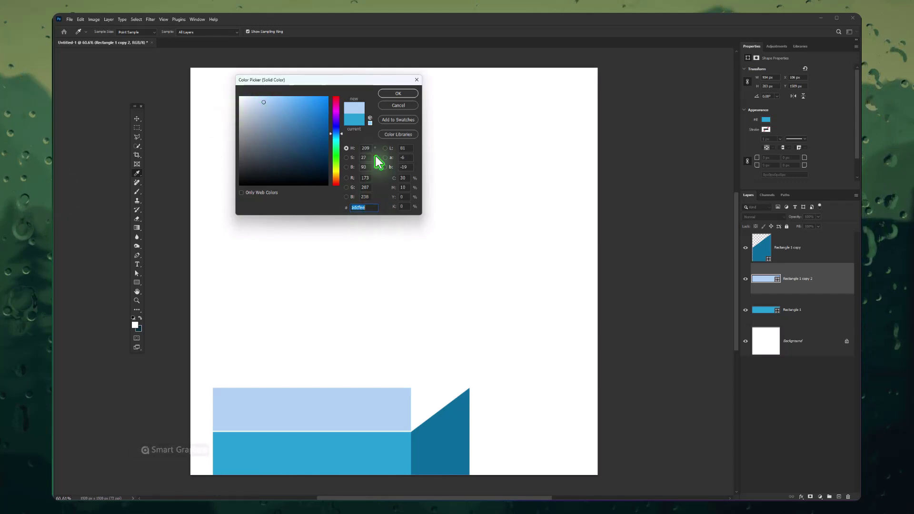
click(402, 94)
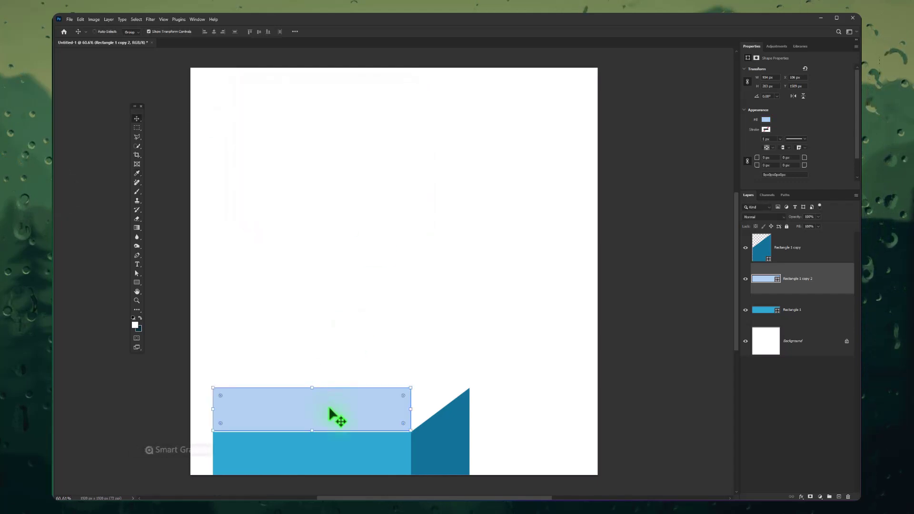
drag(330, 408, 336, 418)
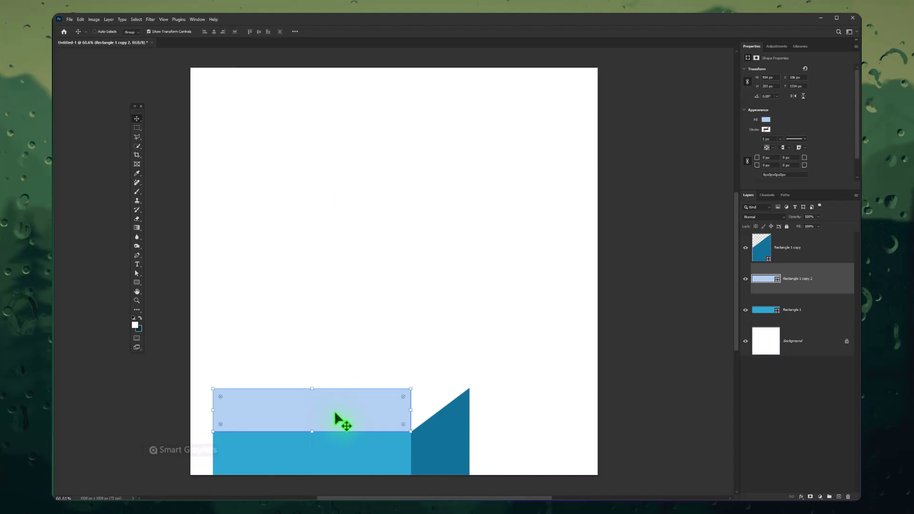
Step: Skew the pale strip's top corners into a slanted top face meeting the dark peak
key(ctrl)
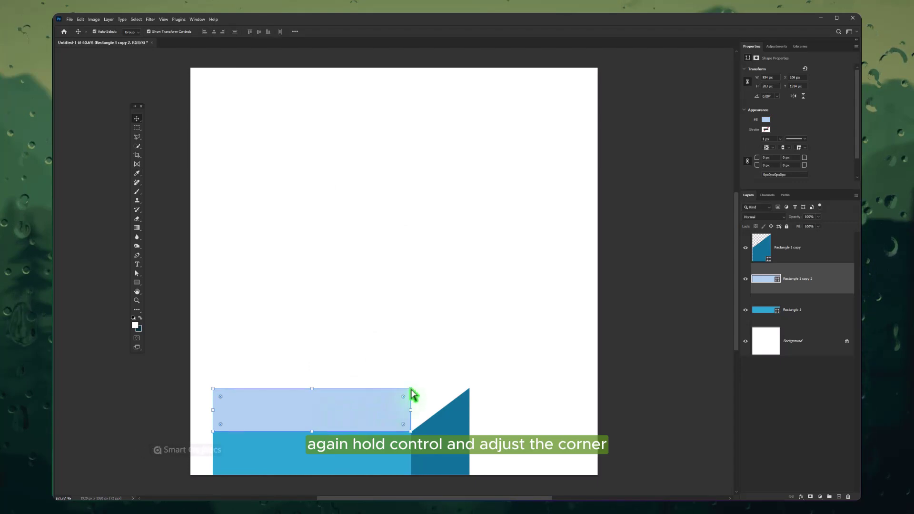
drag(411, 389, 472, 392)
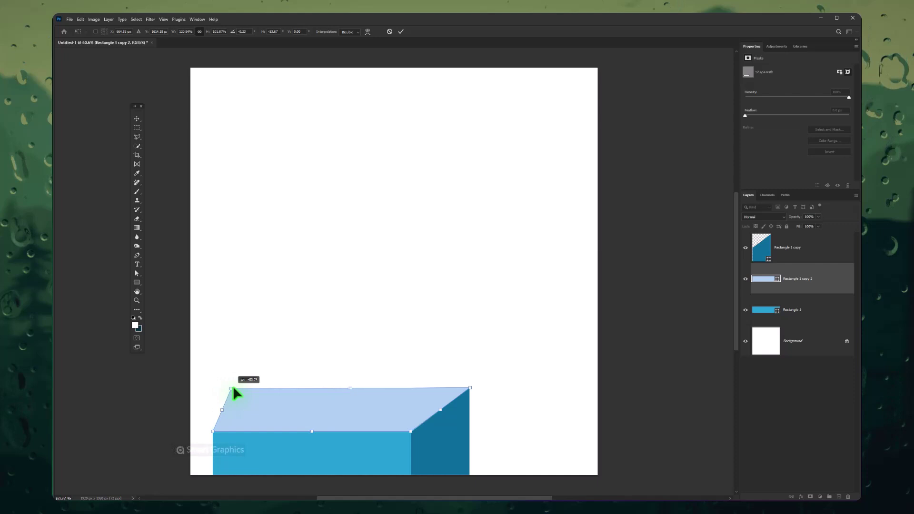
drag(234, 389, 245, 389)
key(Return)
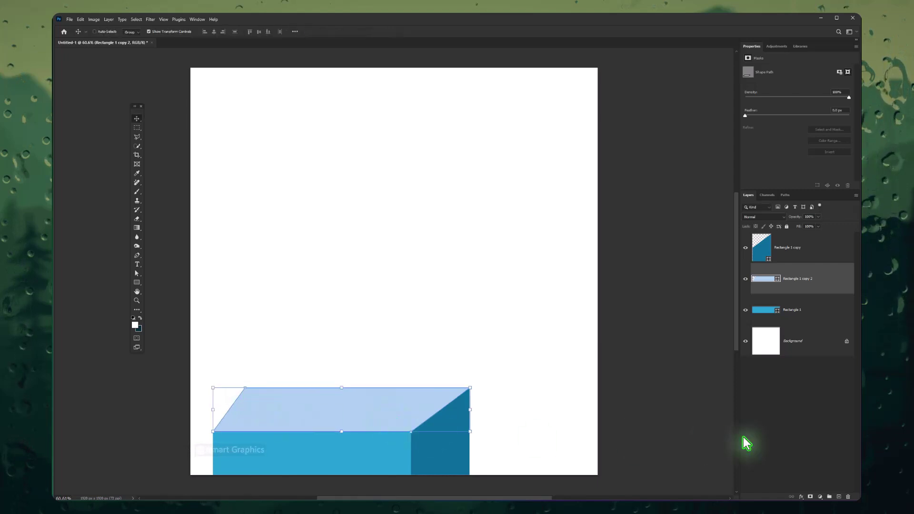
click(814, 417)
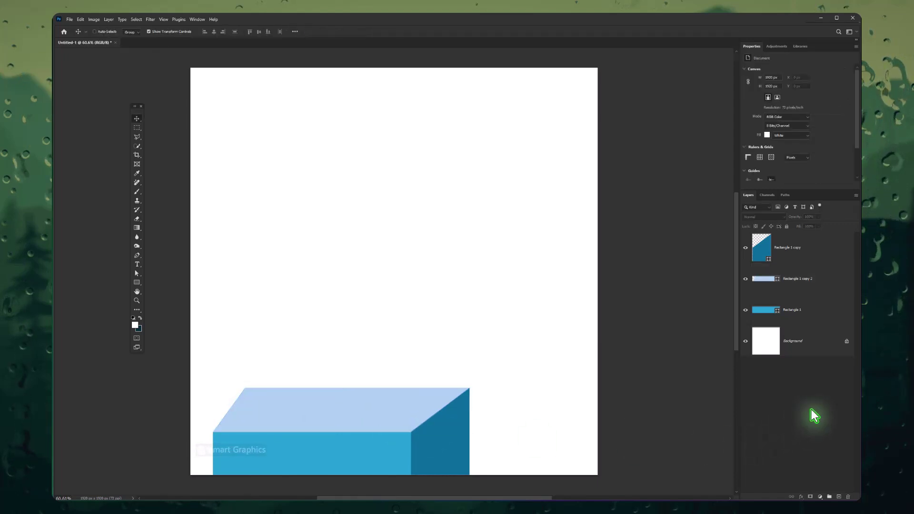
ctrl+click(362, 419)
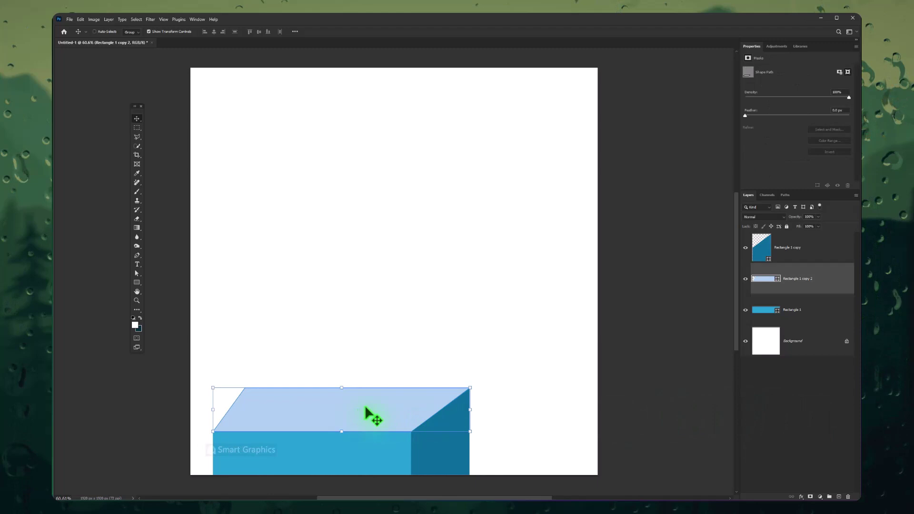
click(832, 254)
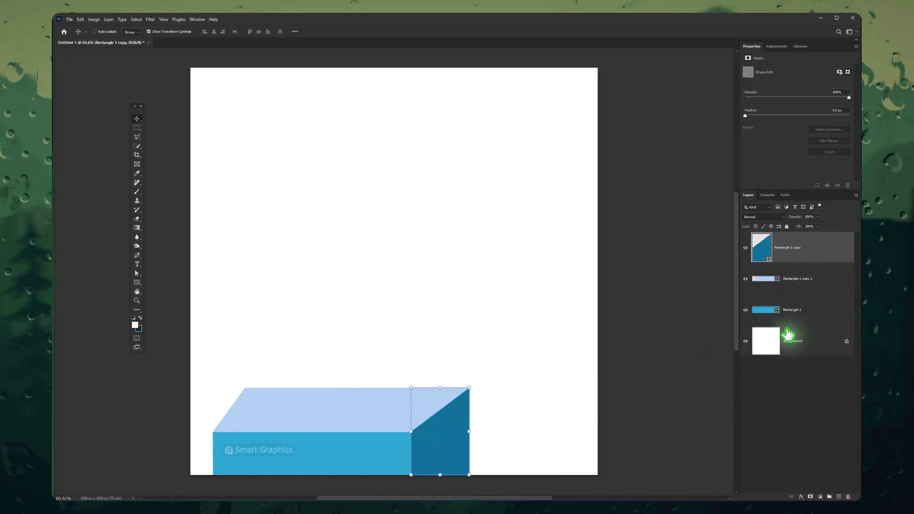
Step: Draw a tall rectangle behind the podium, filled lighter blue #57addf
click(790, 342)
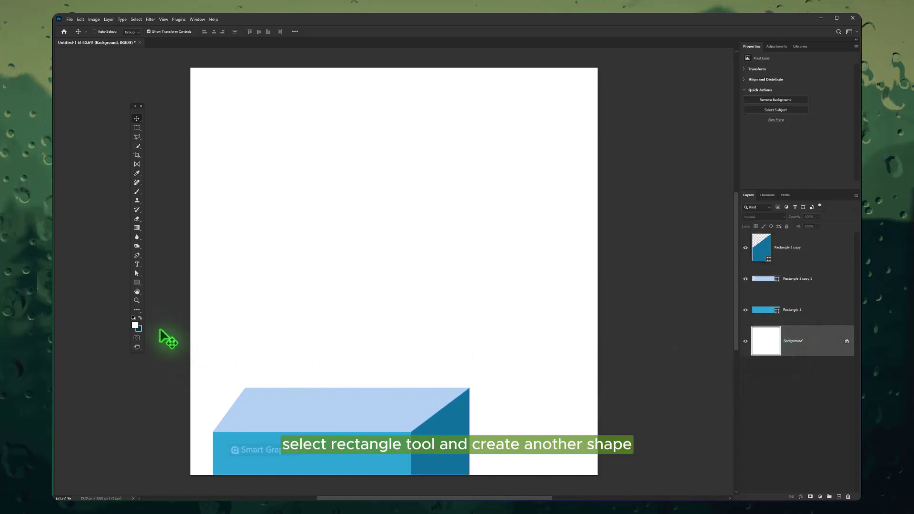
click(137, 283)
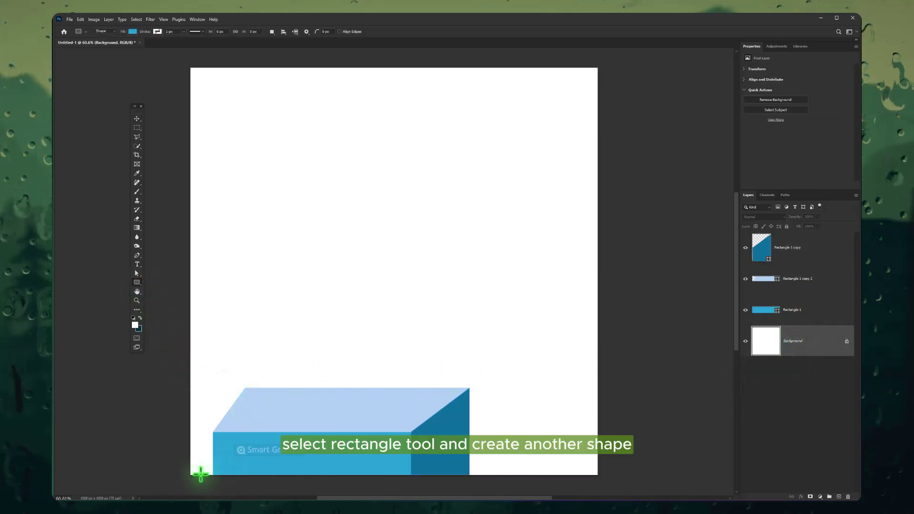
drag(200, 476, 465, 129)
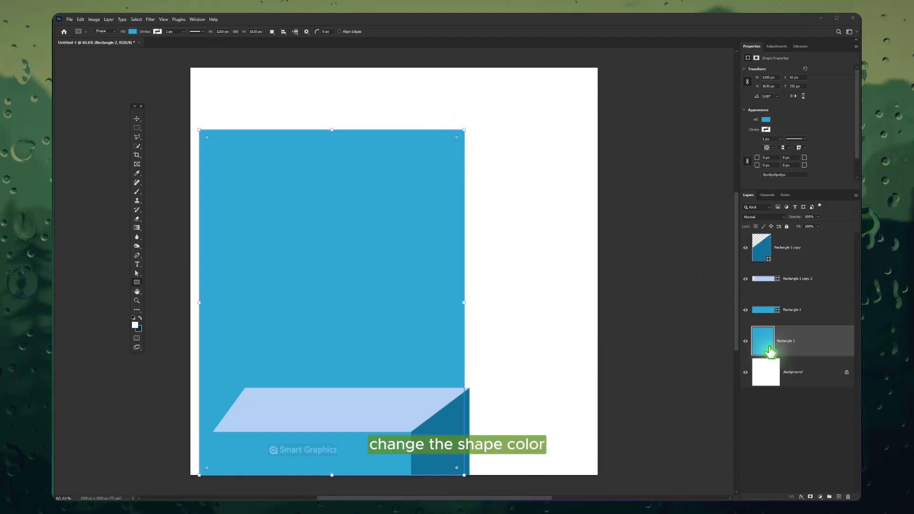
double_click(763, 341)
click(294, 108)
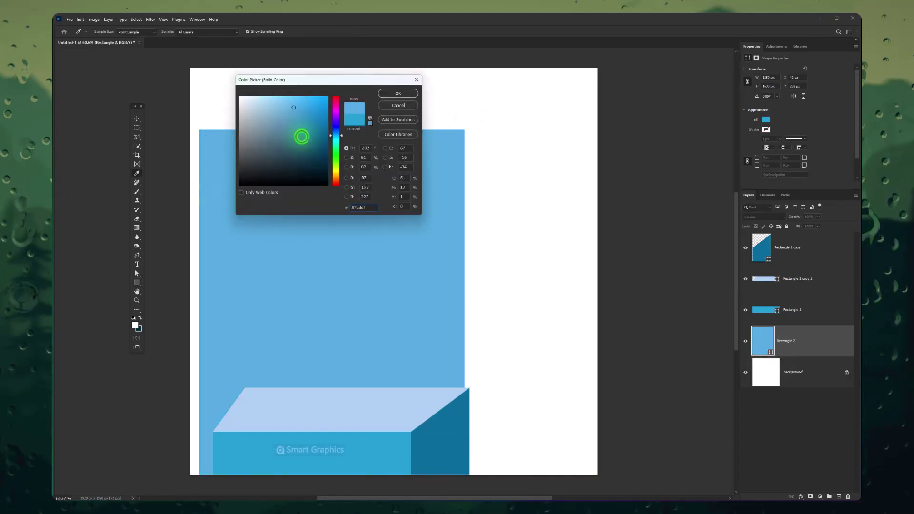
click(406, 95)
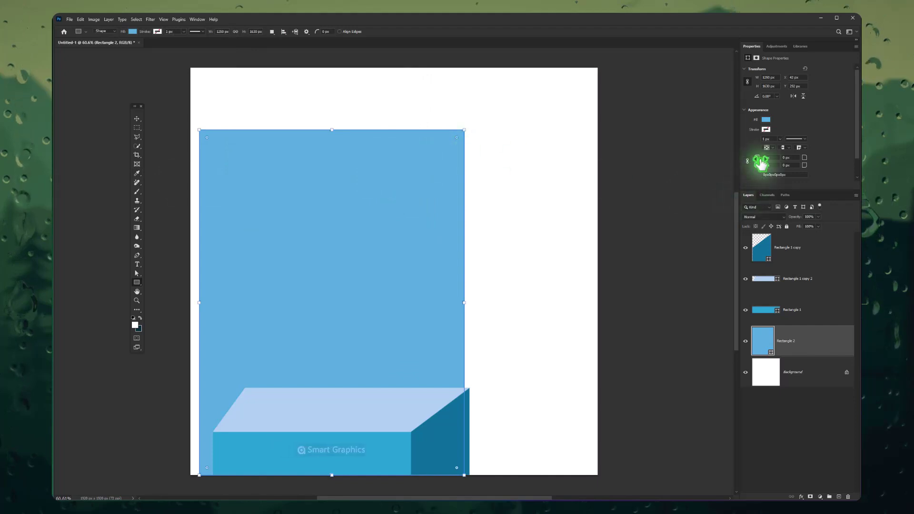
Step: Round both top corners of the tall rectangle fully into an arch
drag(760, 163, 843, 167)
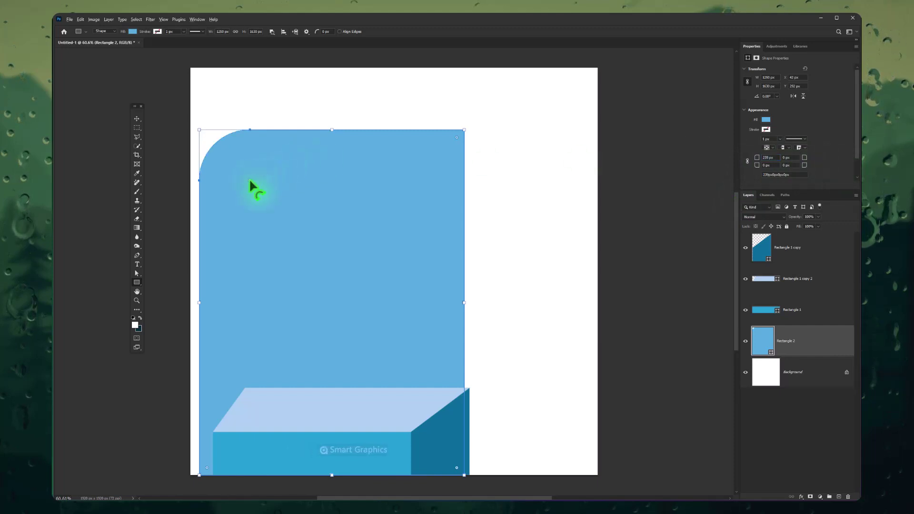
drag(250, 179, 337, 255)
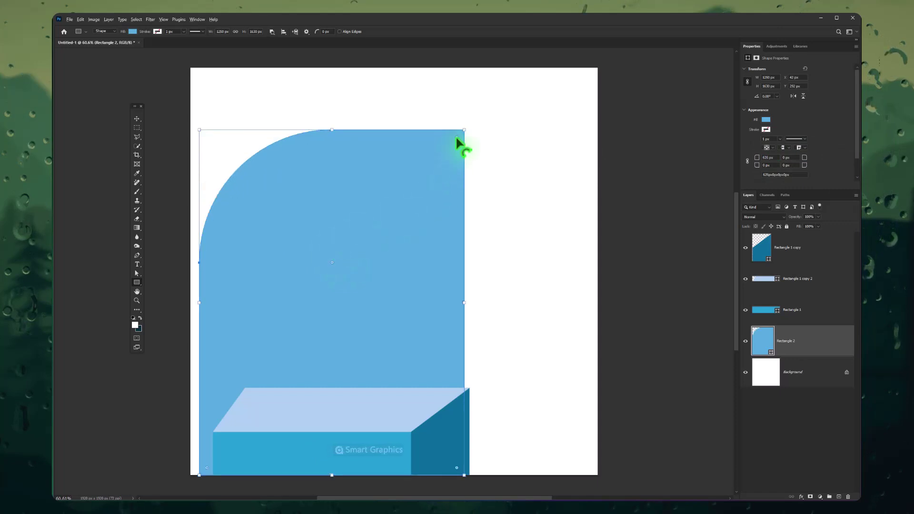
drag(456, 137, 386, 197)
drag(329, 237, 337, 260)
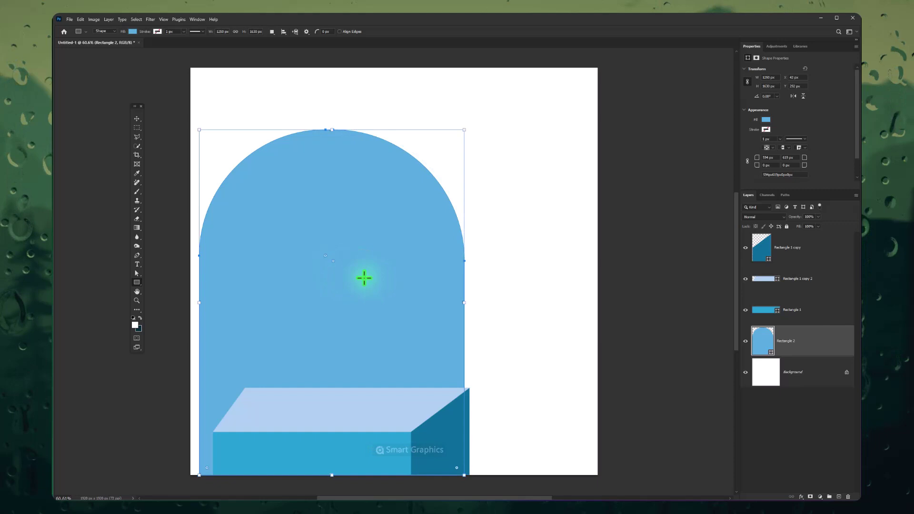
Step: Place the NIVEA wash gel tube image on the podium and scale it up
click(805, 252)
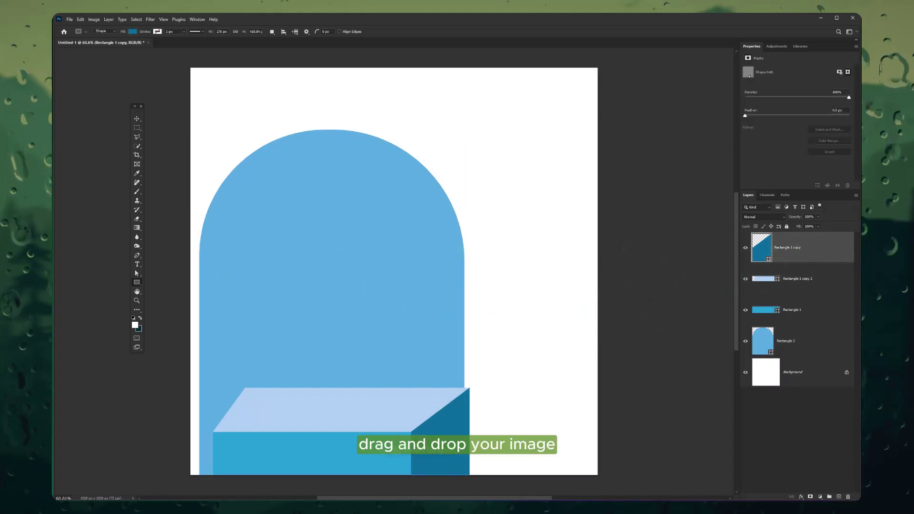
drag(196, 373, 359, 287)
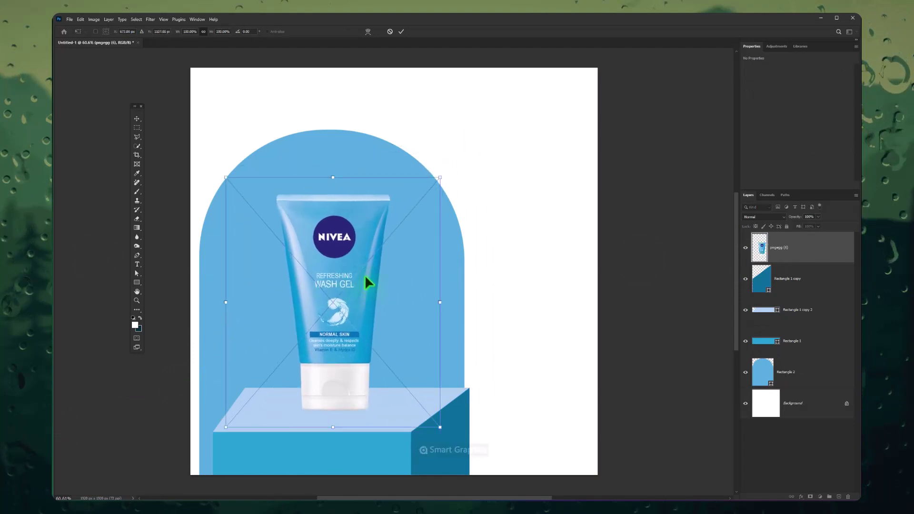
drag(333, 177, 333, 167)
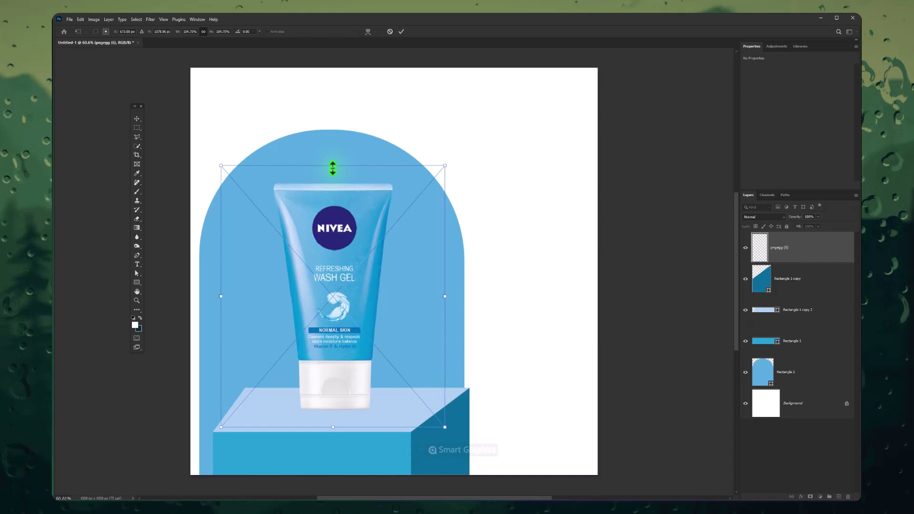
key(Return)
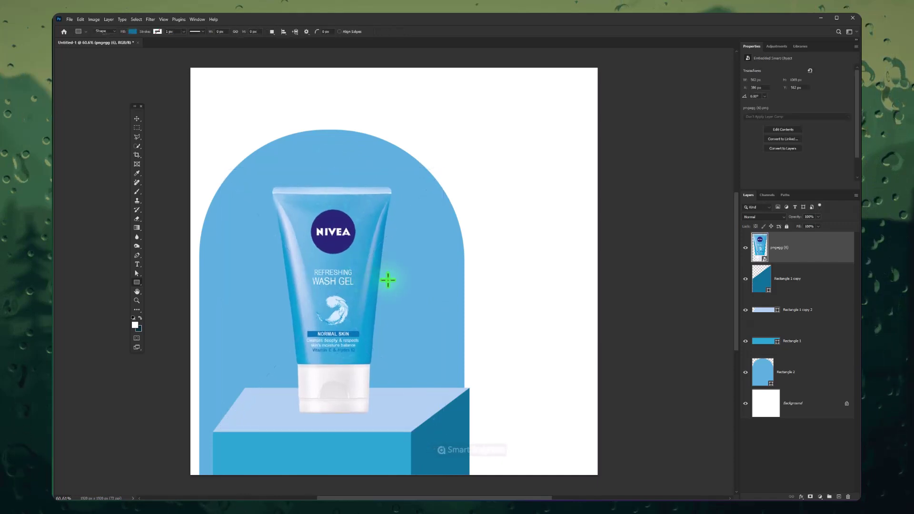
click(800, 278)
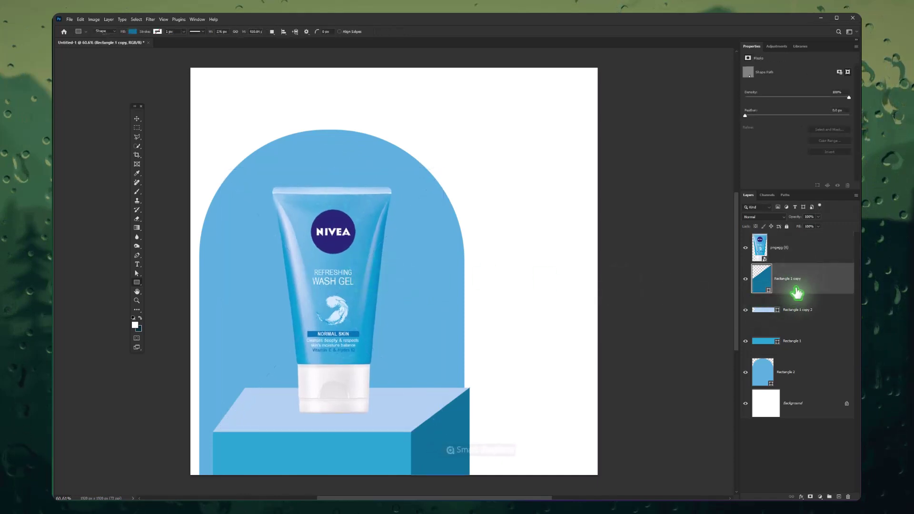
Step: Add a new shadow layer and set up a soft round brush in dark blue
click(838, 496)
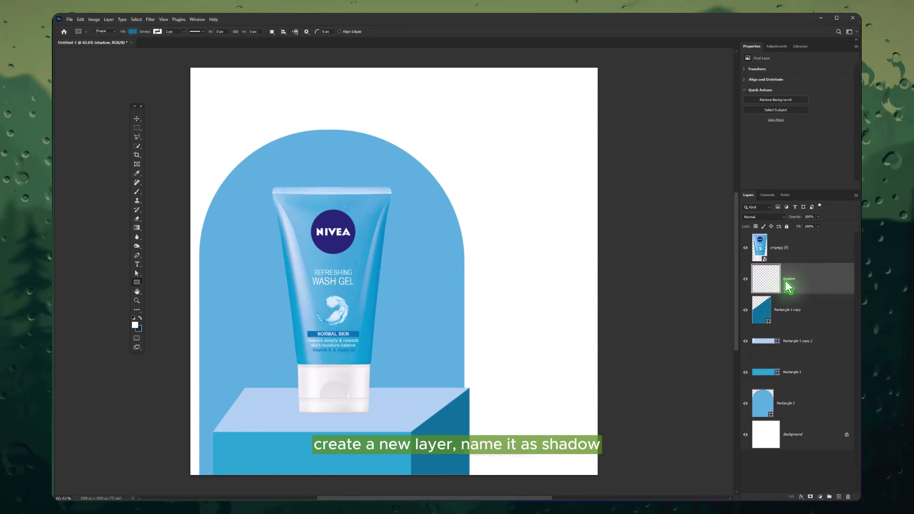
click(136, 192)
right_click(231, 246)
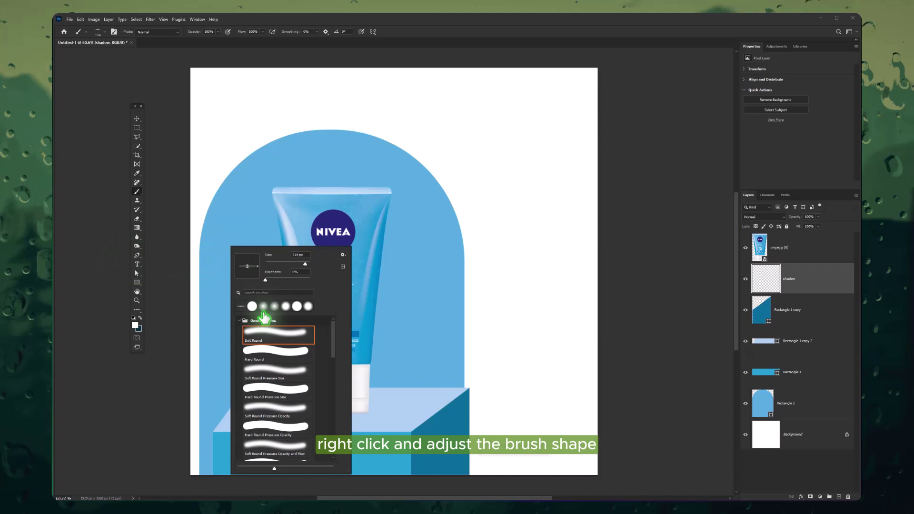
click(263, 308)
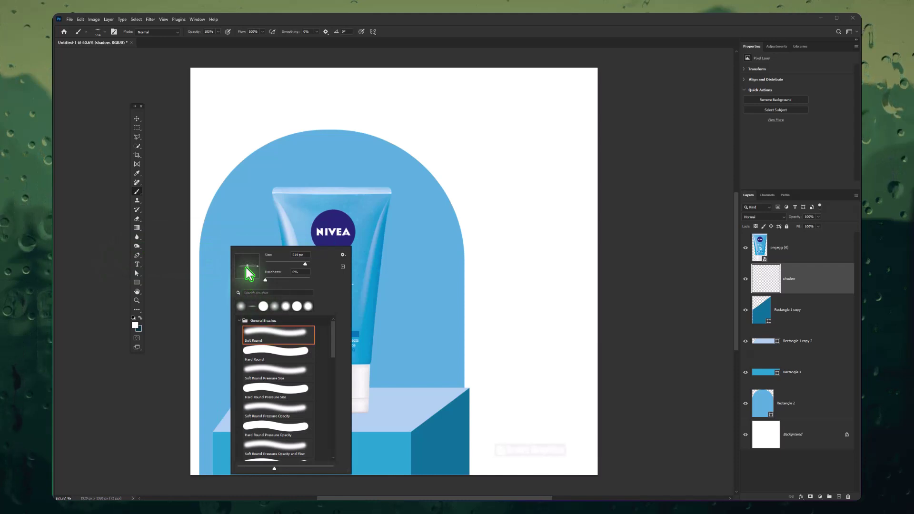
click(405, 36)
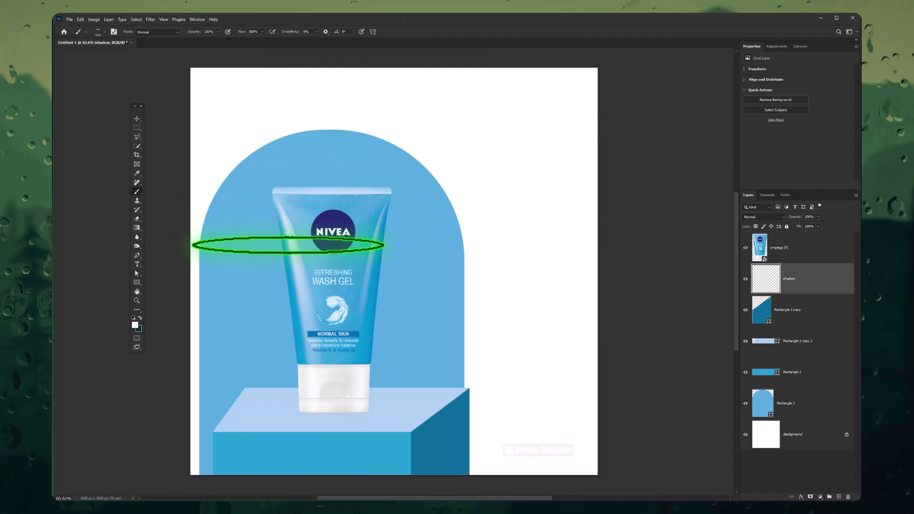
key(i)
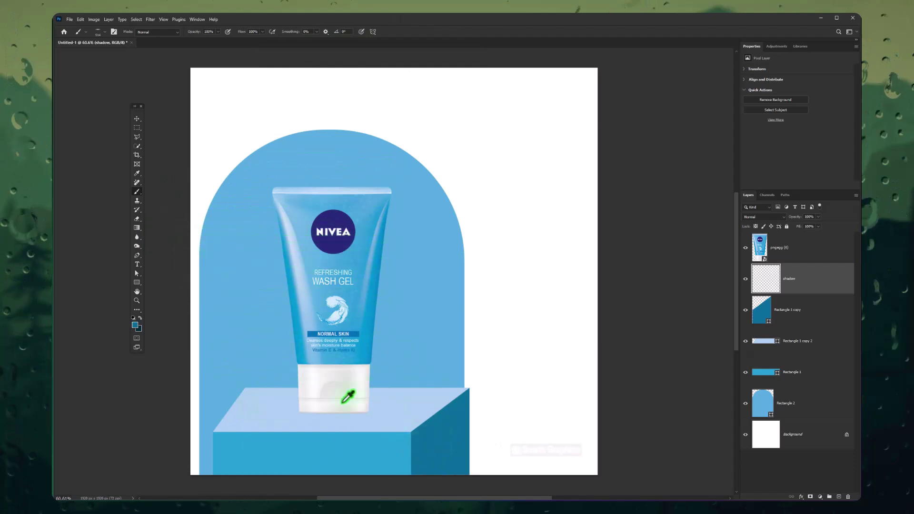
click(136, 325)
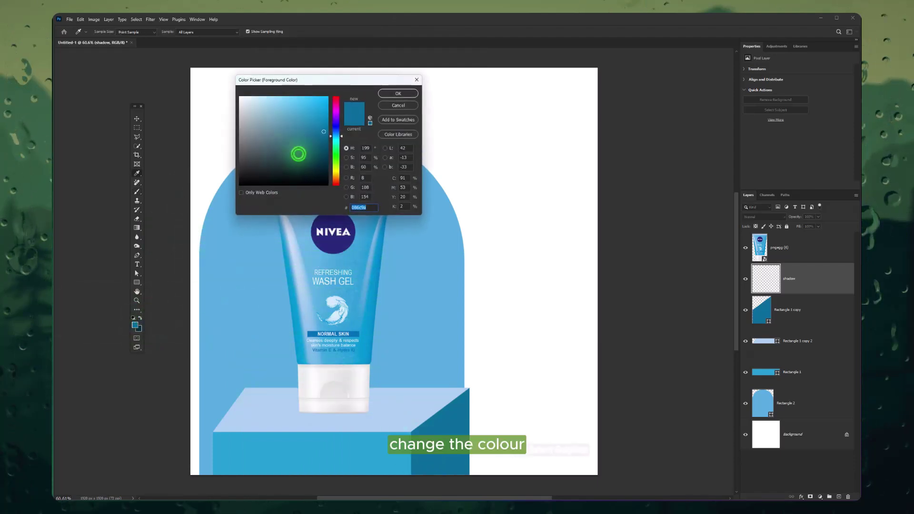
click(399, 94)
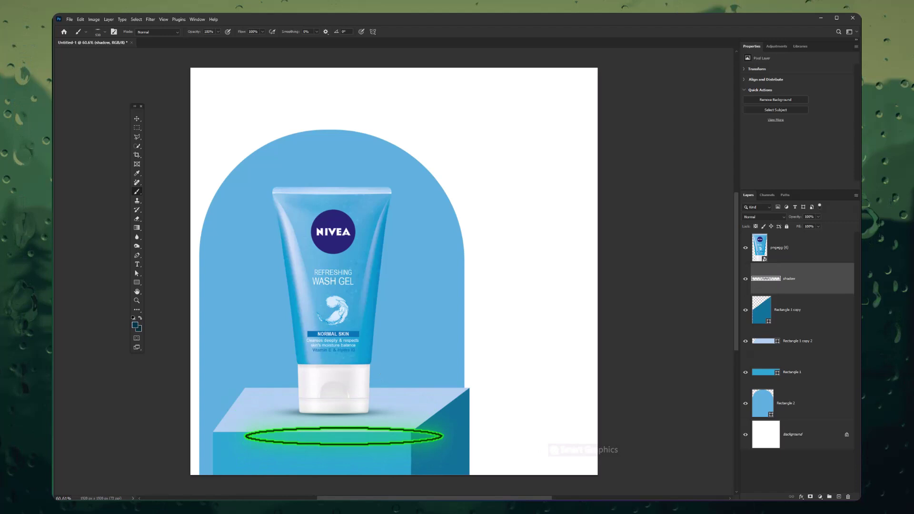
Step: Squash the shadow into a thin flat ellipse beneath the tube's base
click(137, 118)
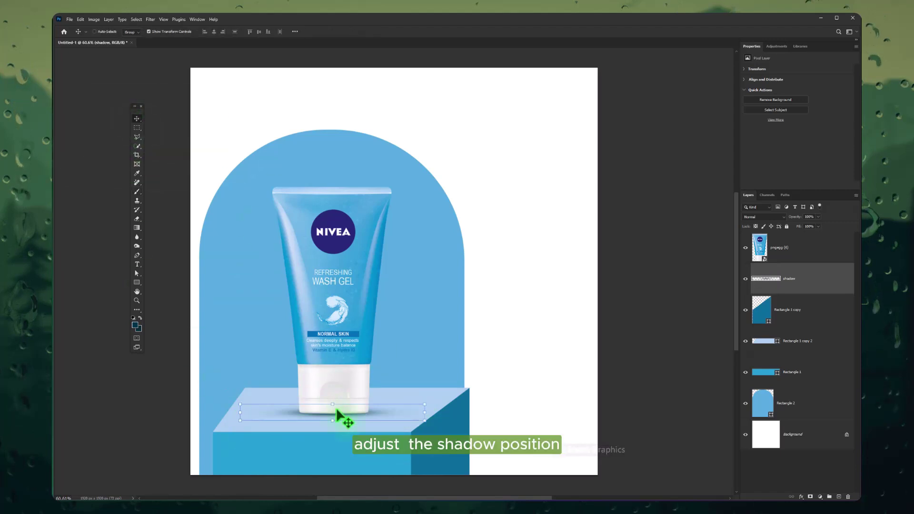
drag(335, 405, 339, 409)
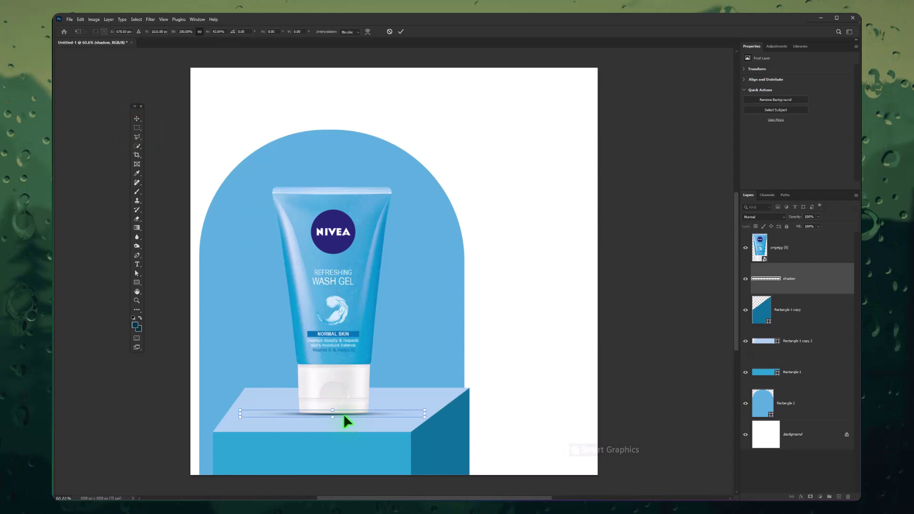
key(Return)
Step: Add a new layer named 'lights' above Rectangle 1 copy
click(787, 456)
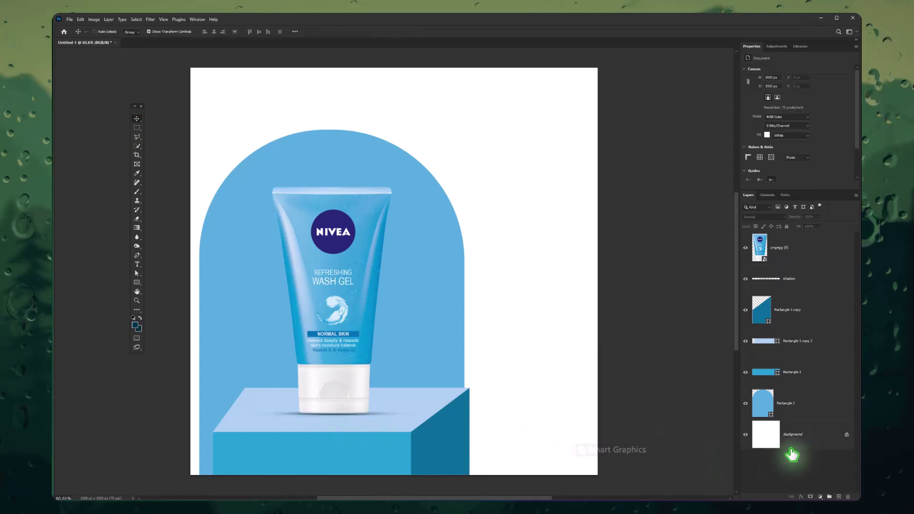
click(805, 283)
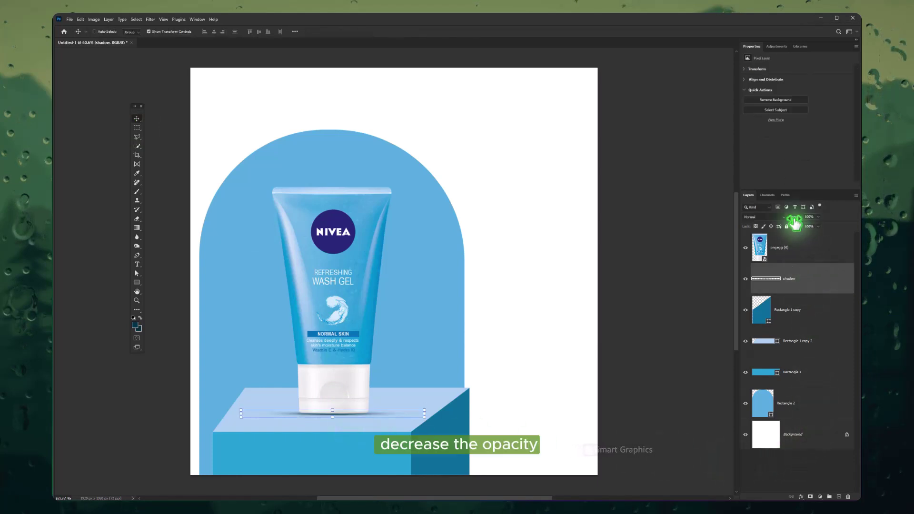
click(812, 256)
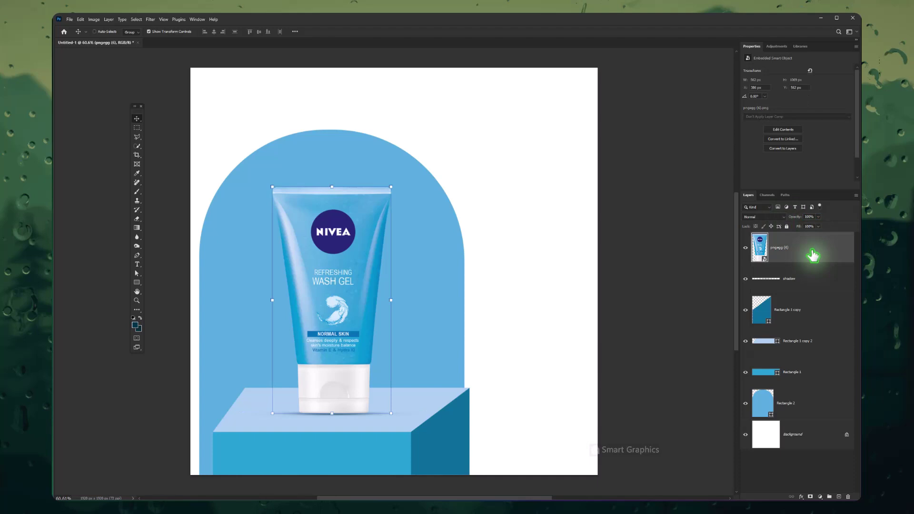
click(800, 318)
click(838, 496)
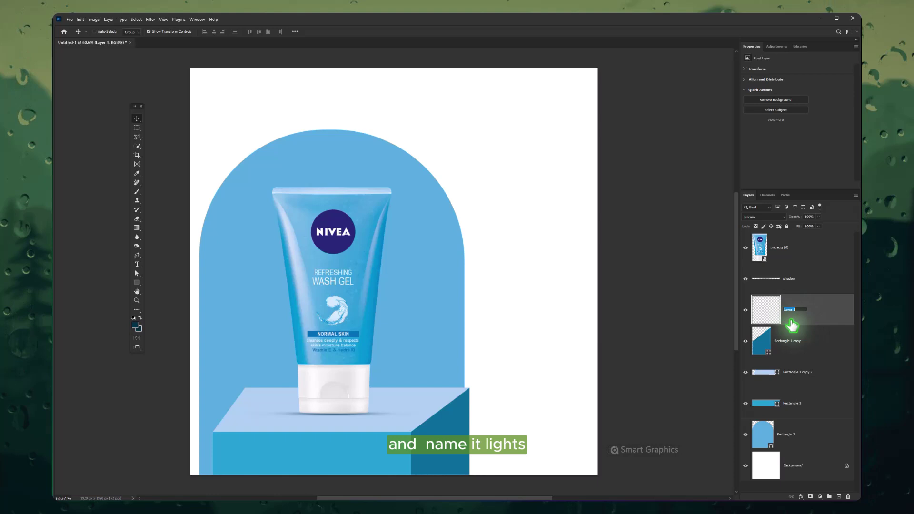
key(BackSpace)
text(lights)
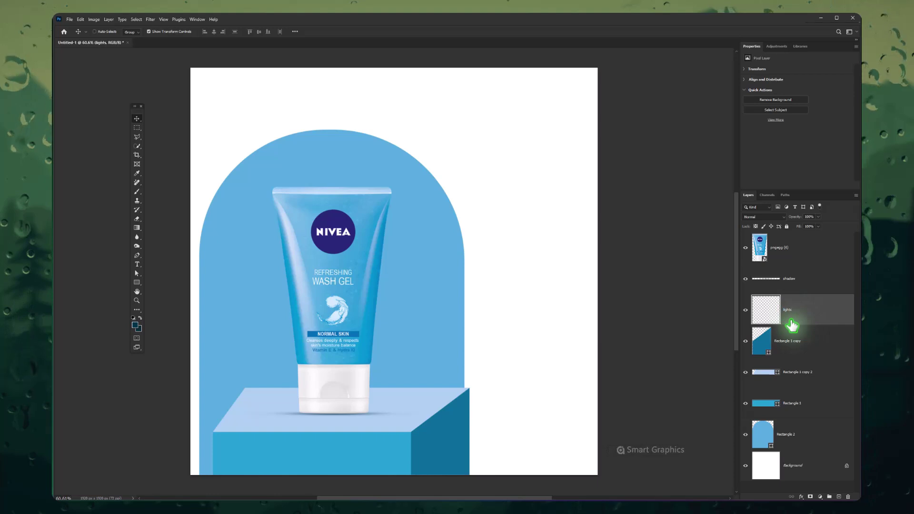
key(Return)
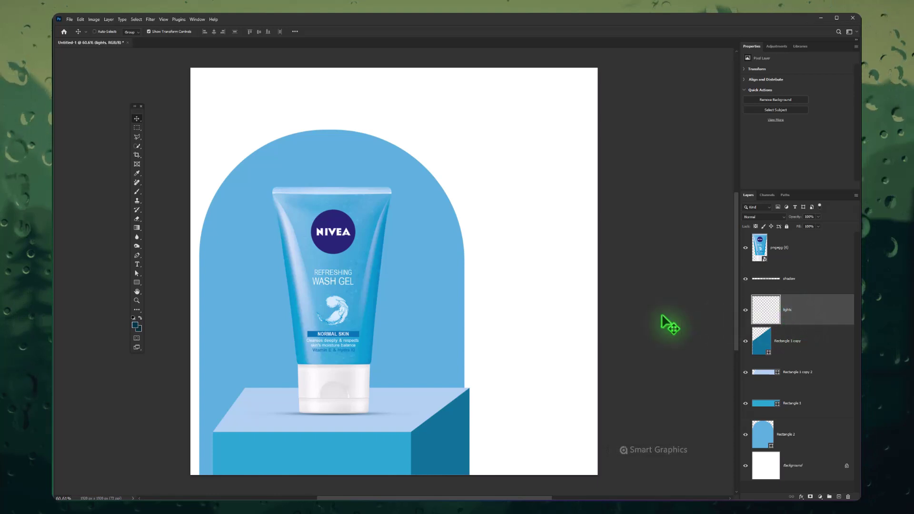
Step: Paint a thin white soft-round line along the pedestal's top front edge
click(137, 192)
click(136, 326)
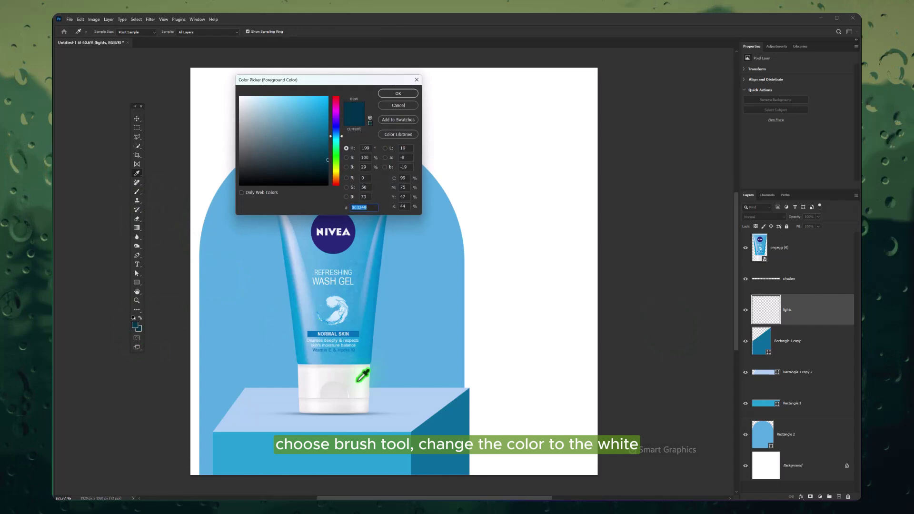
drag(270, 122, 240, 97)
click(409, 94)
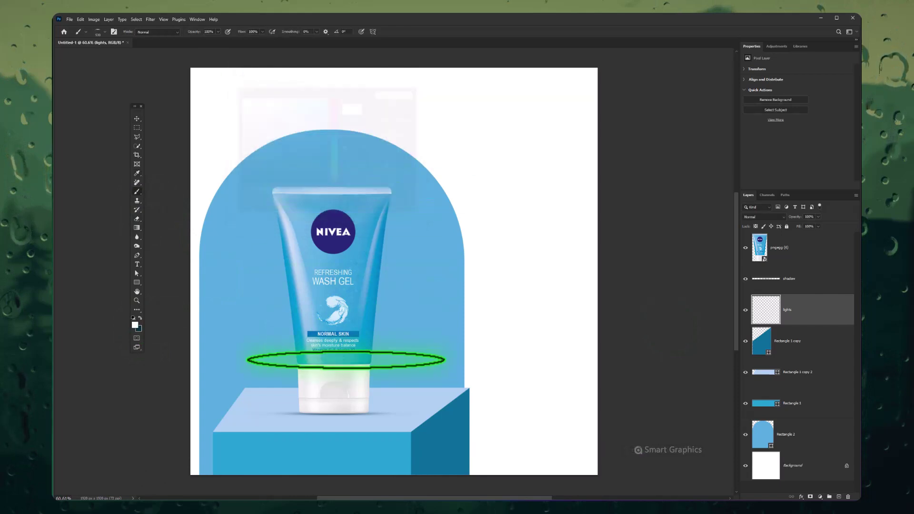
right_click(326, 382)
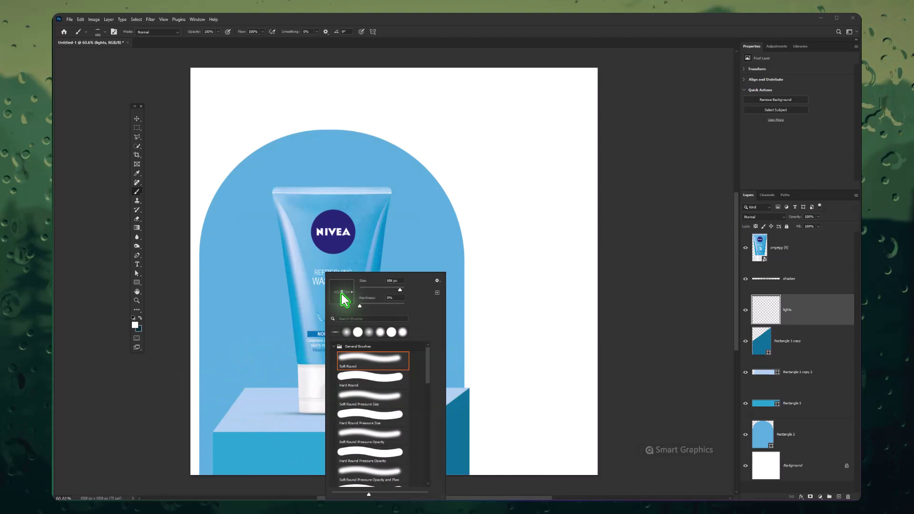
click(416, 43)
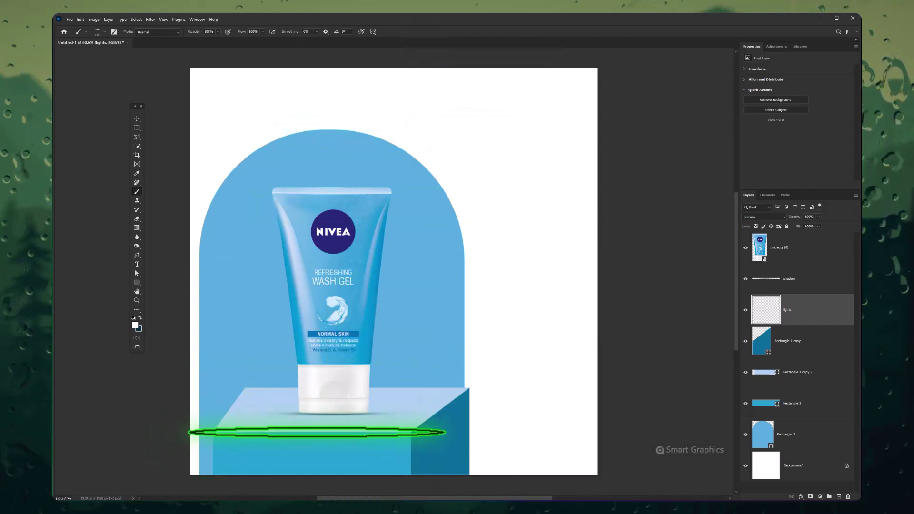
click(317, 432)
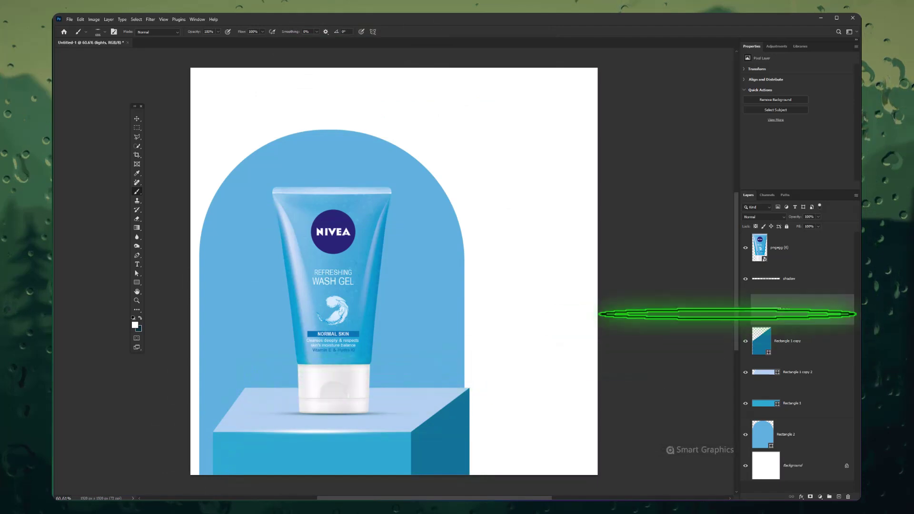
Step: On a new layer, paint a white streak, then thin and tilt it along the slanted side edge
click(838, 496)
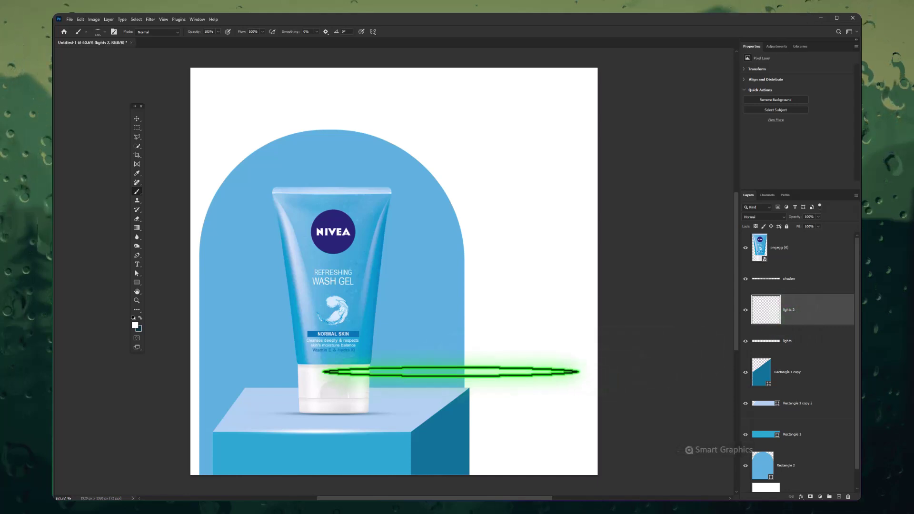
click(395, 368)
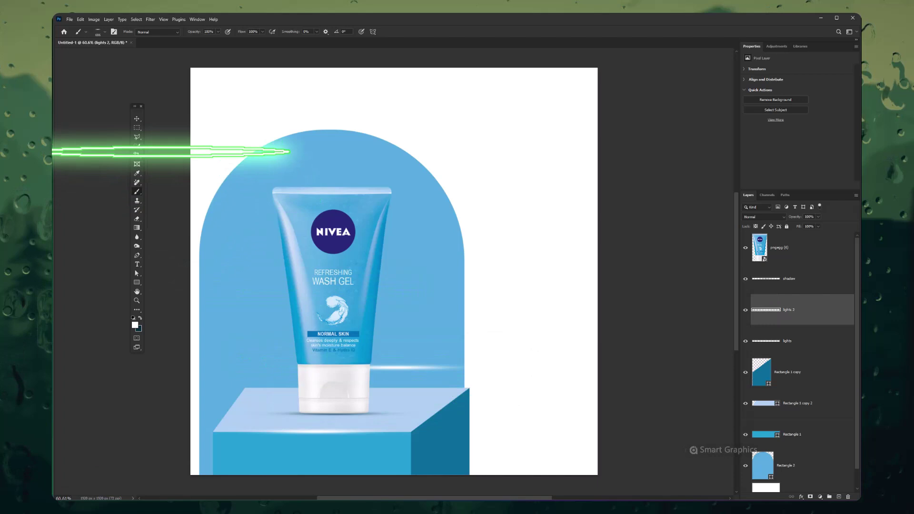
click(137, 118)
mouse_move(489, 375)
mouse_down()
mouse_move(481, 379)
mouse_move(526, 383)
mouse_move(516, 306)
mouse_move(425, 376)
mouse_move(452, 395)
mouse_move(471, 391)
mouse_move(469, 379)
mouse_up()
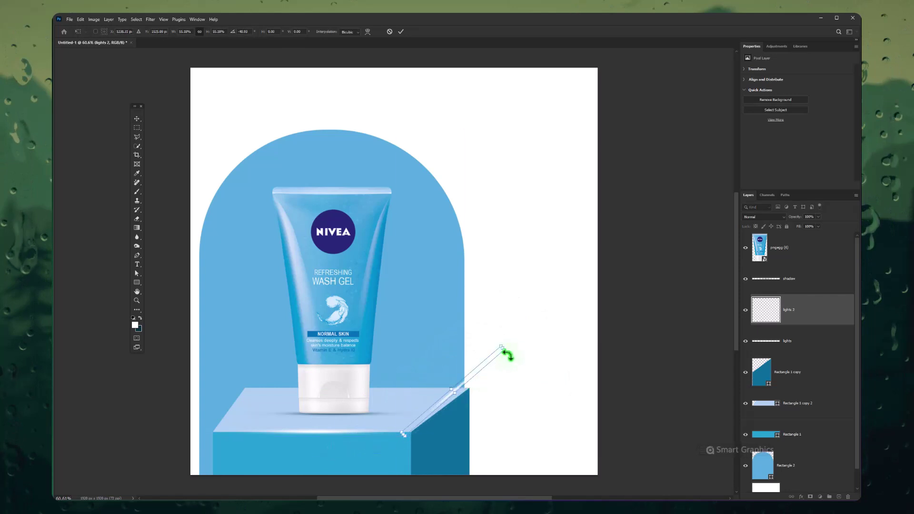
drag(502, 347, 474, 375)
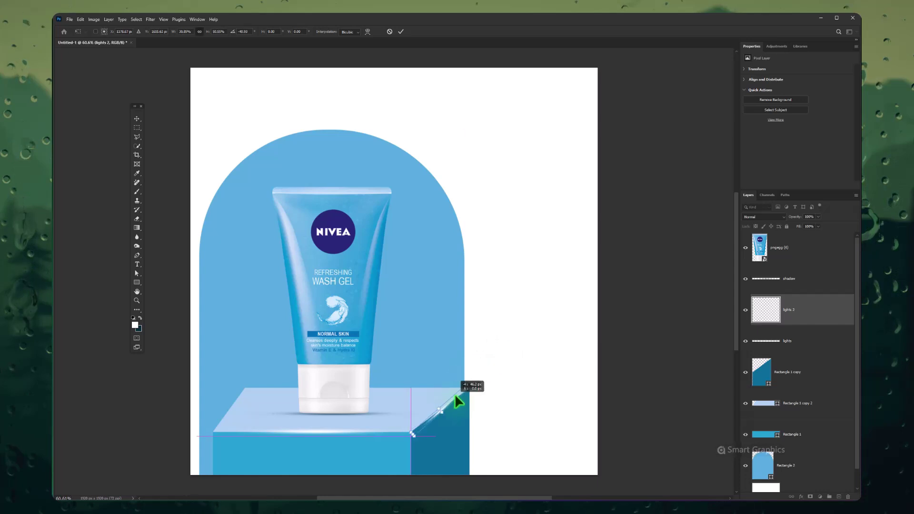
drag(457, 395, 456, 391)
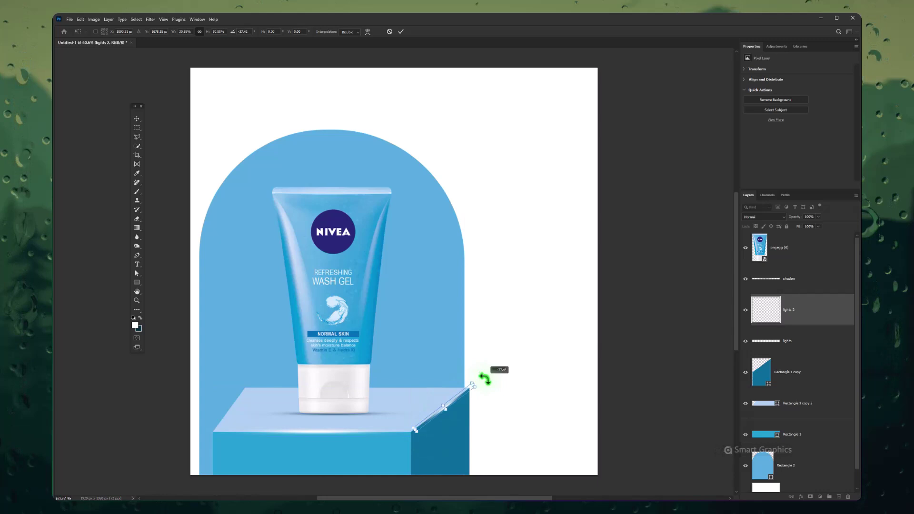
drag(483, 377, 484, 378)
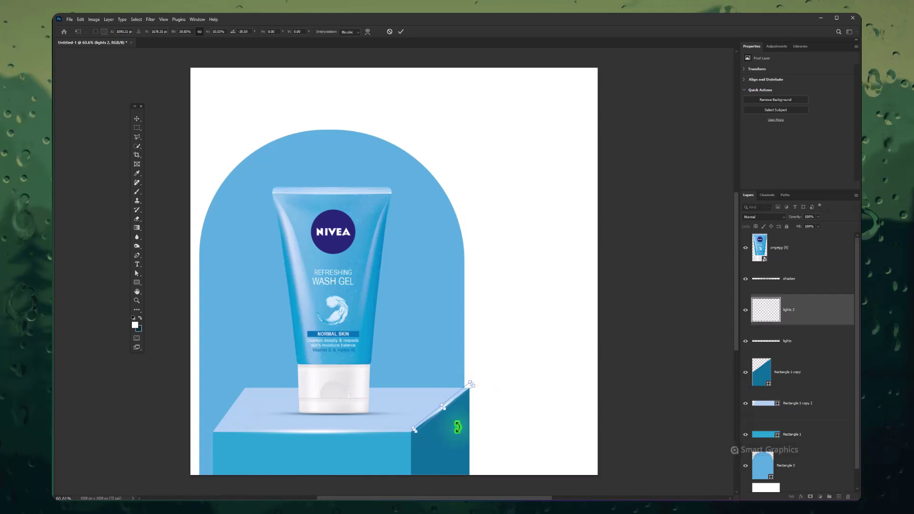
key(Return)
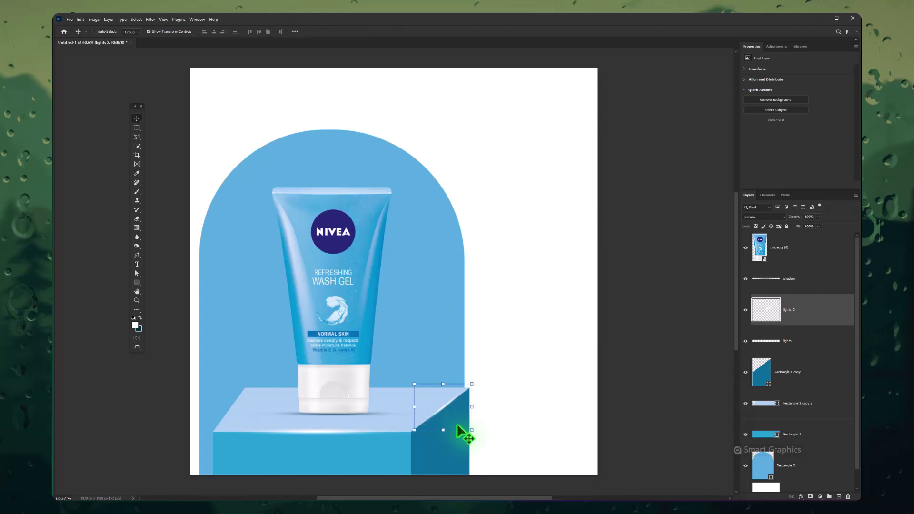
click(805, 373)
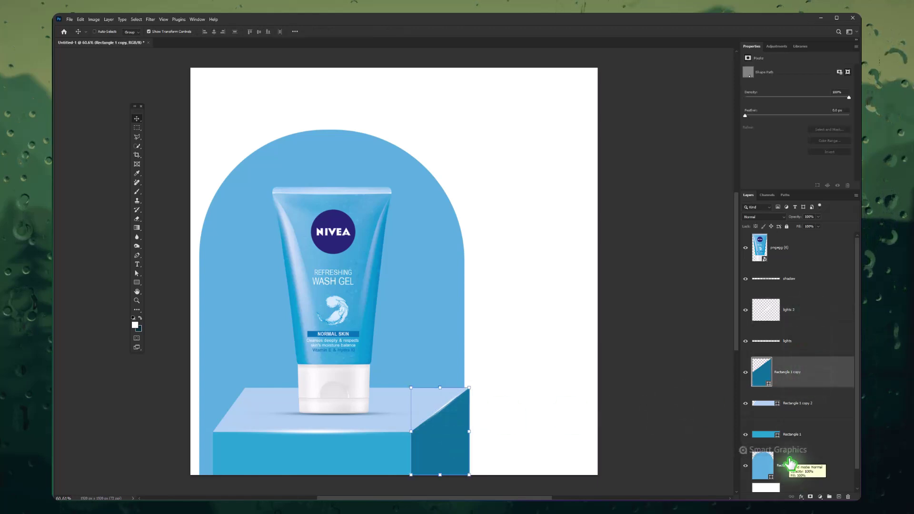
Step: Place the ice-cube image above the arch layer, shrunk and positioned around the tube
click(789, 460)
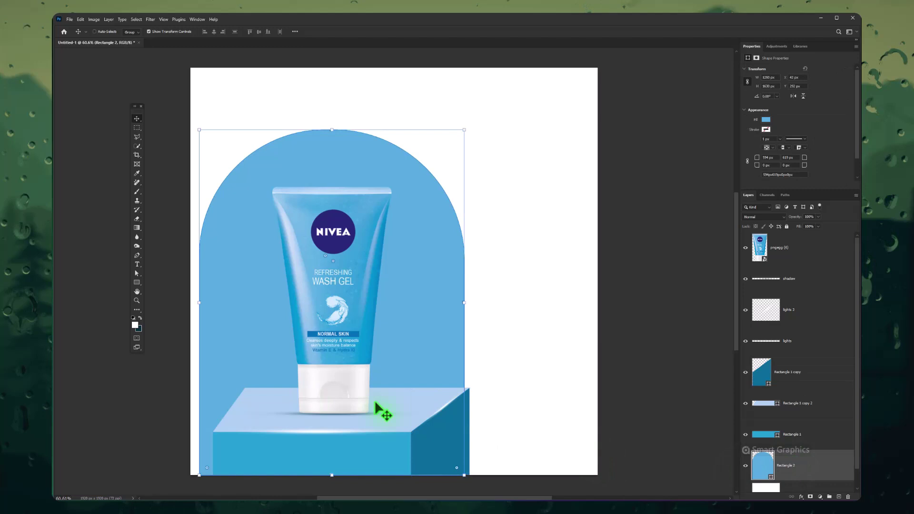
drag(867, 309, 328, 332)
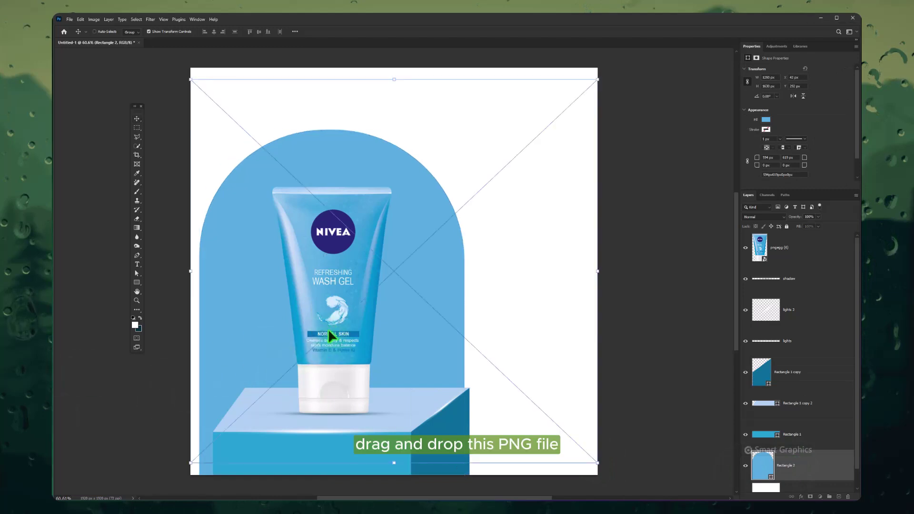
drag(482, 258, 457, 261)
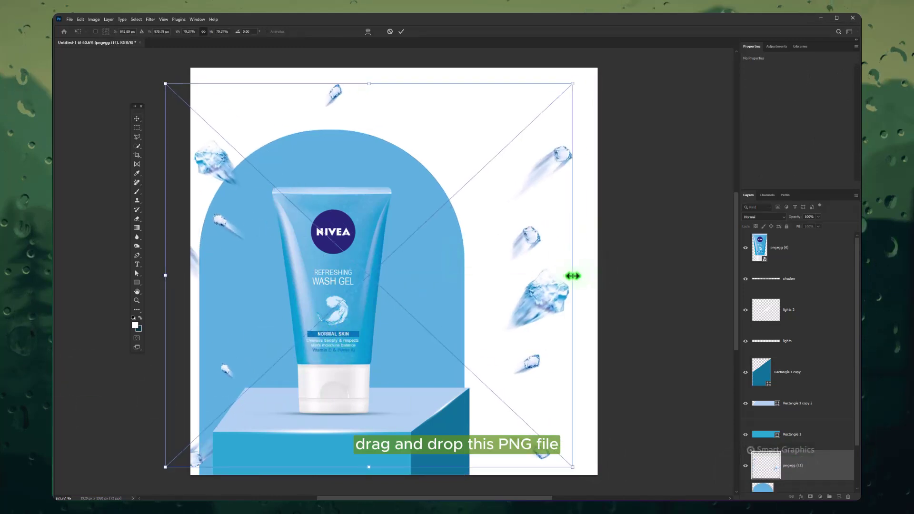
drag(573, 276, 490, 281)
drag(412, 269, 425, 288)
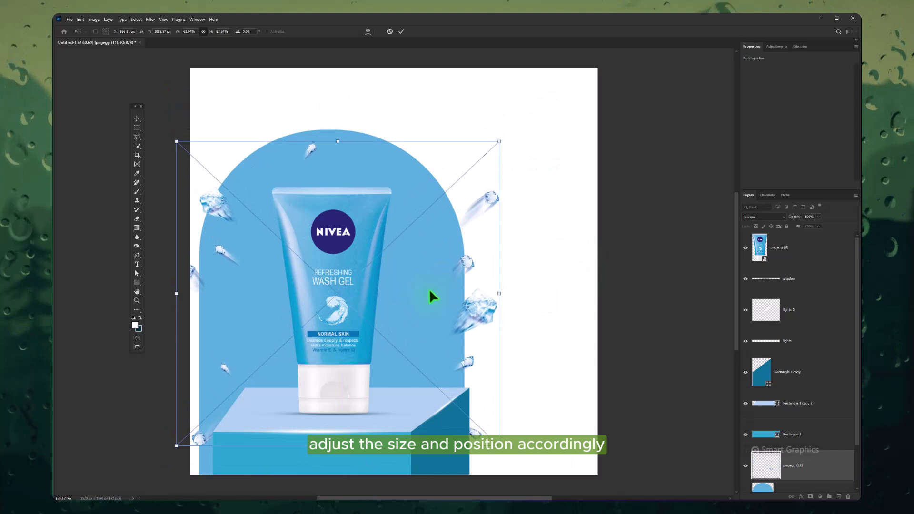
drag(495, 287, 452, 288)
key(Return)
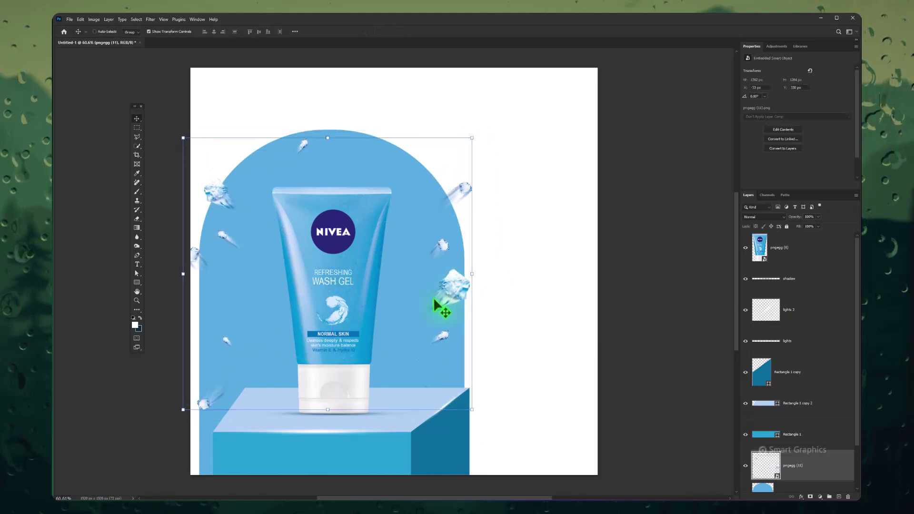
Step: Scroll through the layer stack and select the Background layer
scroll(476, 315, down, 1)
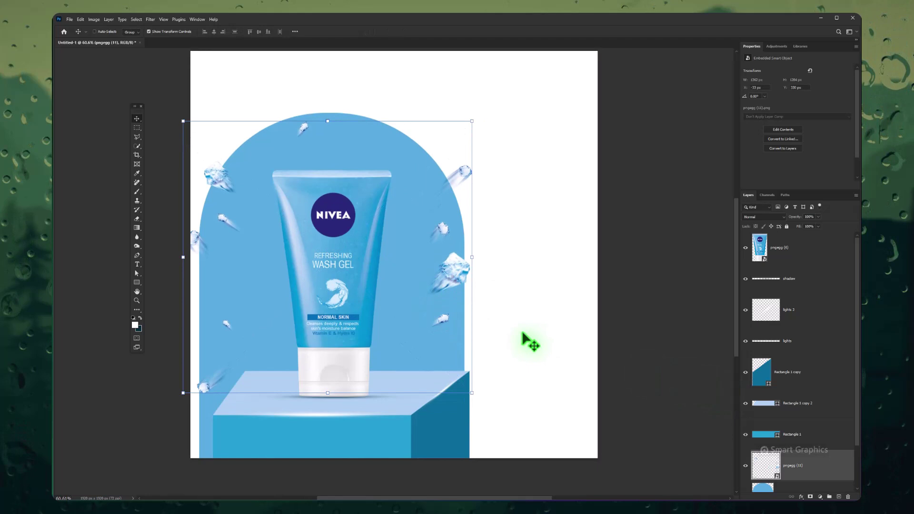
scroll(528, 340, up, 1)
scroll(823, 453, down, 1)
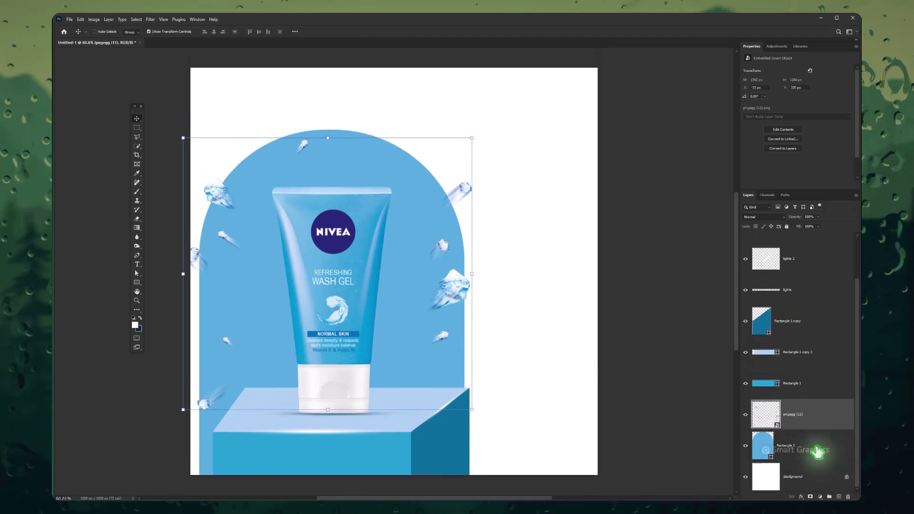
click(801, 458)
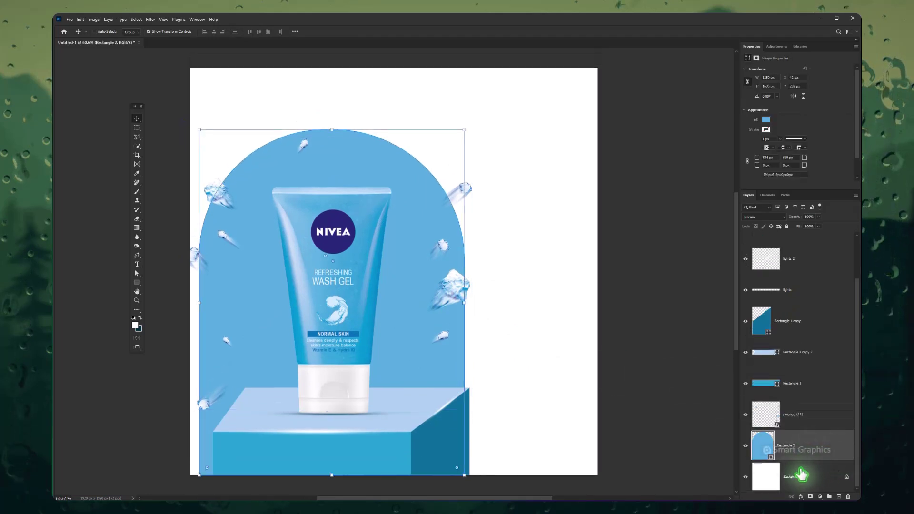
click(801, 474)
Step: Place the water splash image above the arch layer, enlarge it and flip it horizontally
click(796, 455)
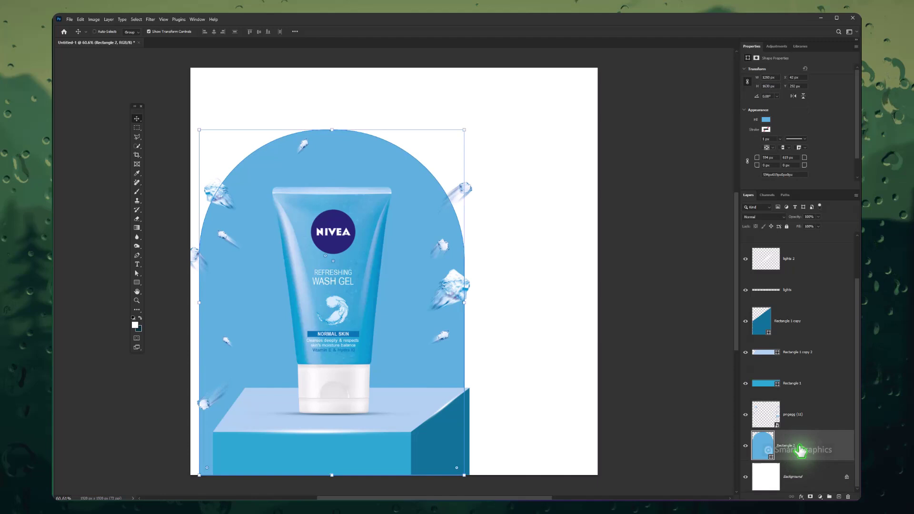
drag(894, 336, 461, 310)
drag(471, 272, 536, 271)
right_click(482, 253)
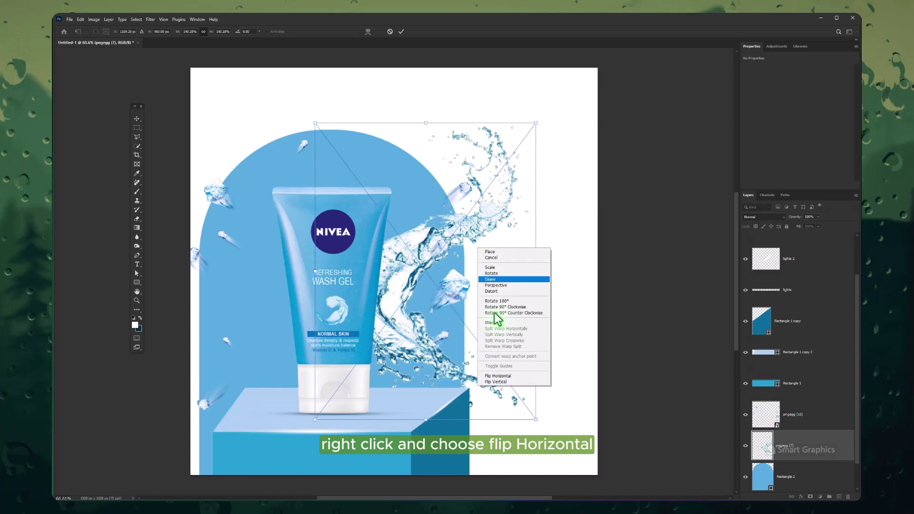
click(496, 376)
Step: Move the mirrored splash to the poster's right edge, resize it and apply the transform
drag(491, 274, 559, 333)
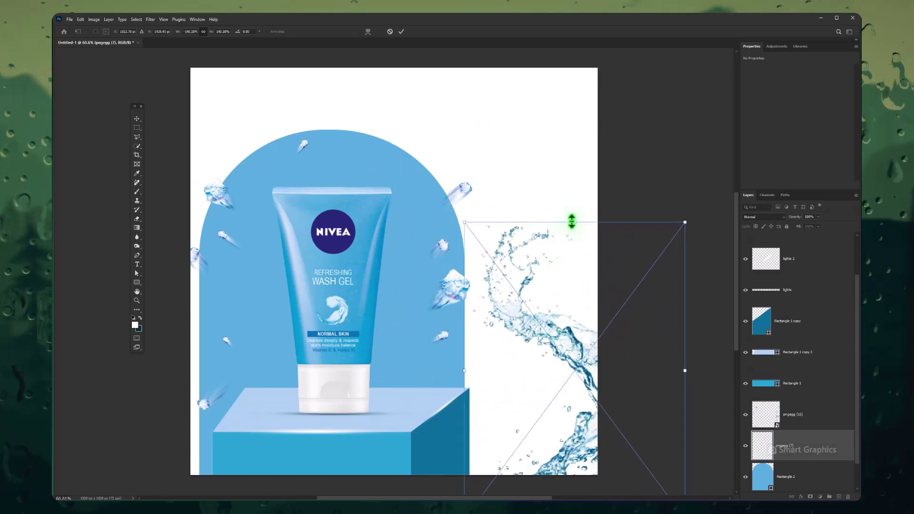
drag(571, 222, 538, 311)
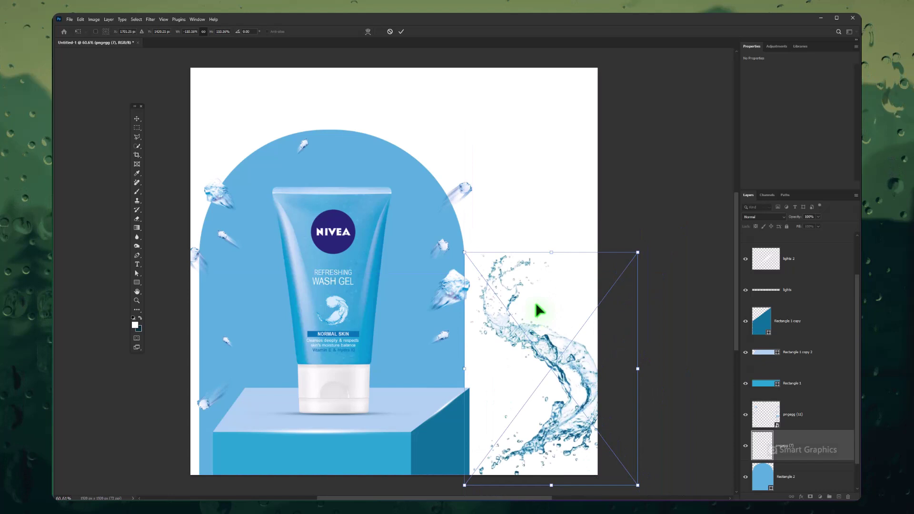
drag(550, 254, 551, 236)
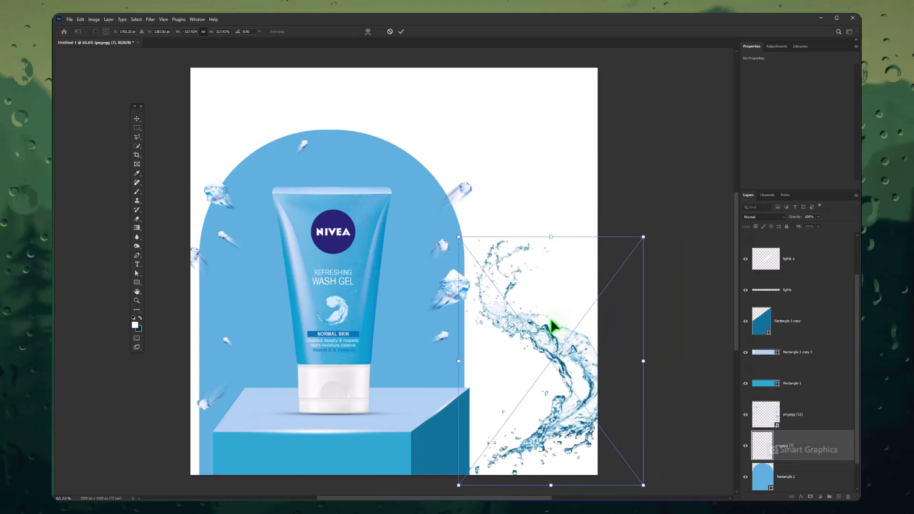
key(Return)
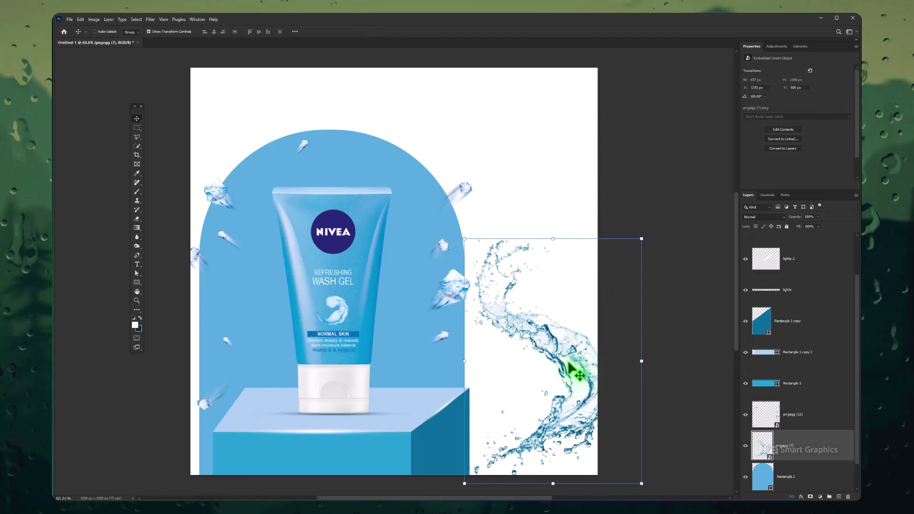
scroll(766, 281, up, 2)
click(760, 257)
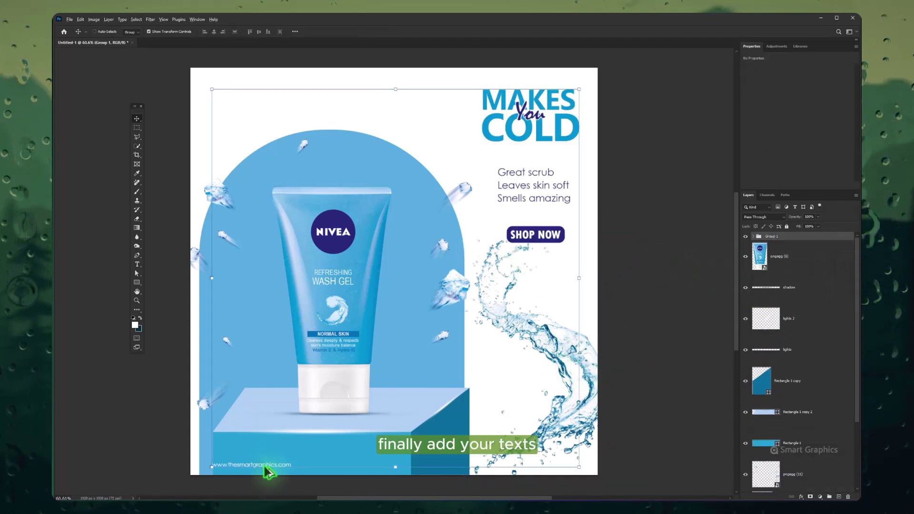
Step: Slide the website address text into place along the poster's bottom edge
drag(265, 471, 280, 467)
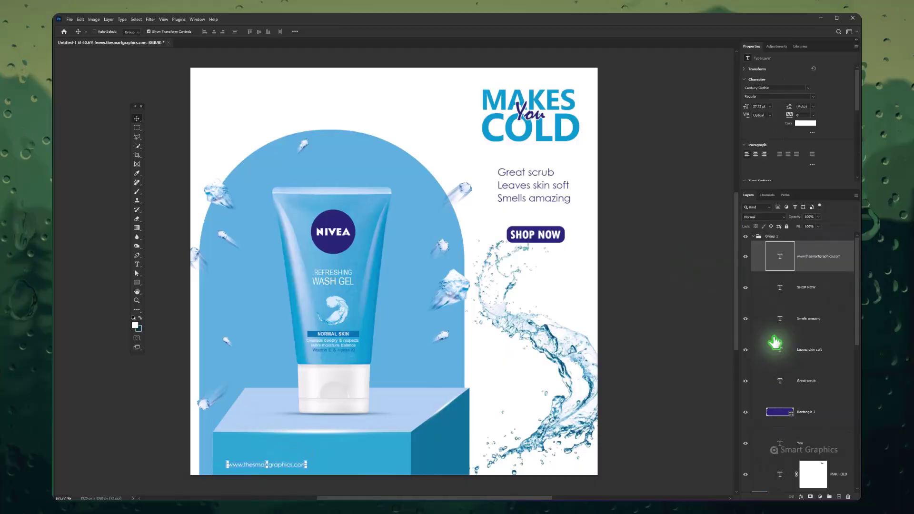